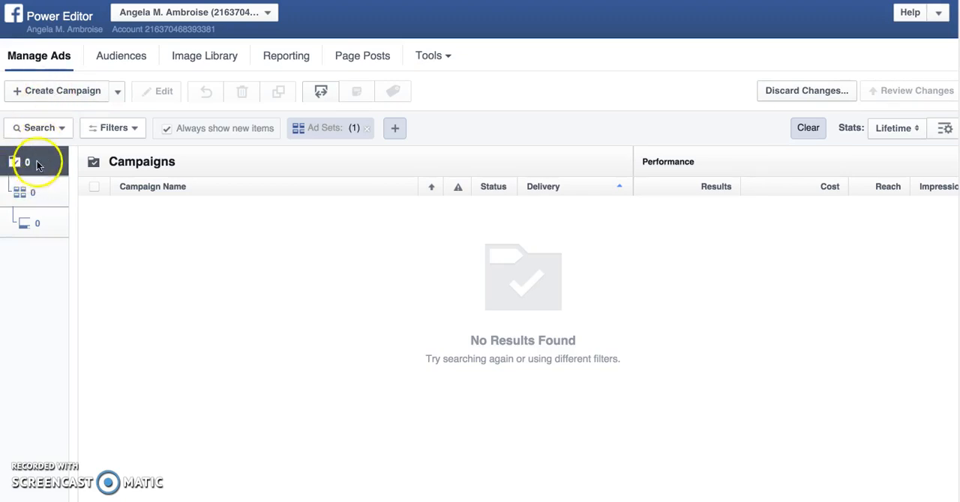
Start a new auction campaign named "Lead Generation Campaigns 2" with Lead Generation as its objective.
left_click(65, 91)
left_click(64, 90)
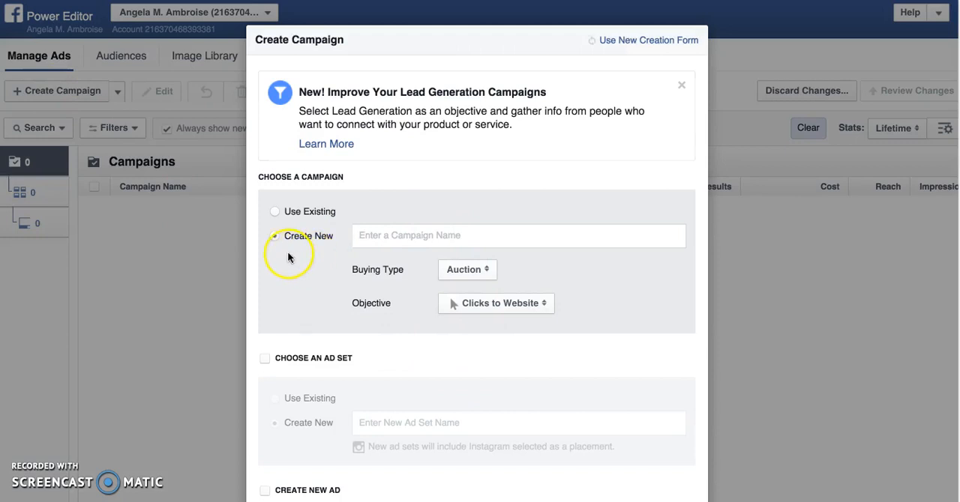
left_click(417, 237)
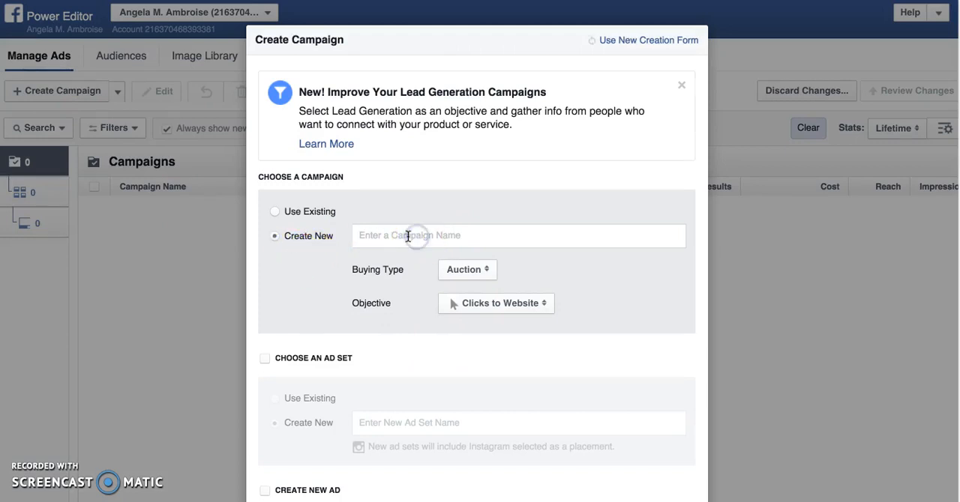
type("Lead Gener")
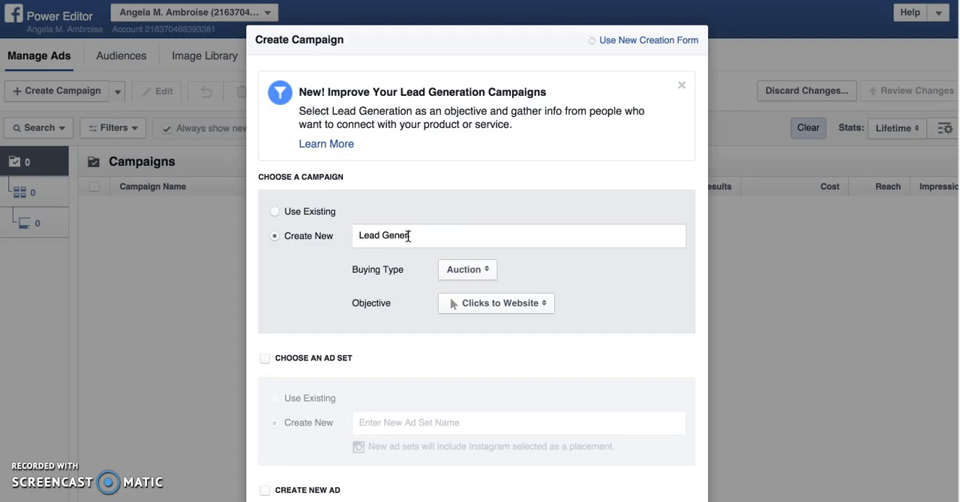
type("ation Cam")
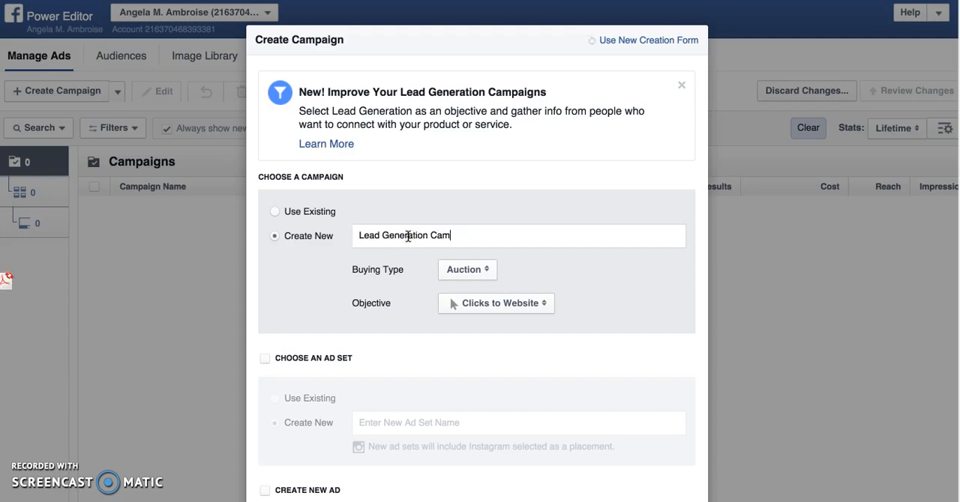
type("paigns 2")
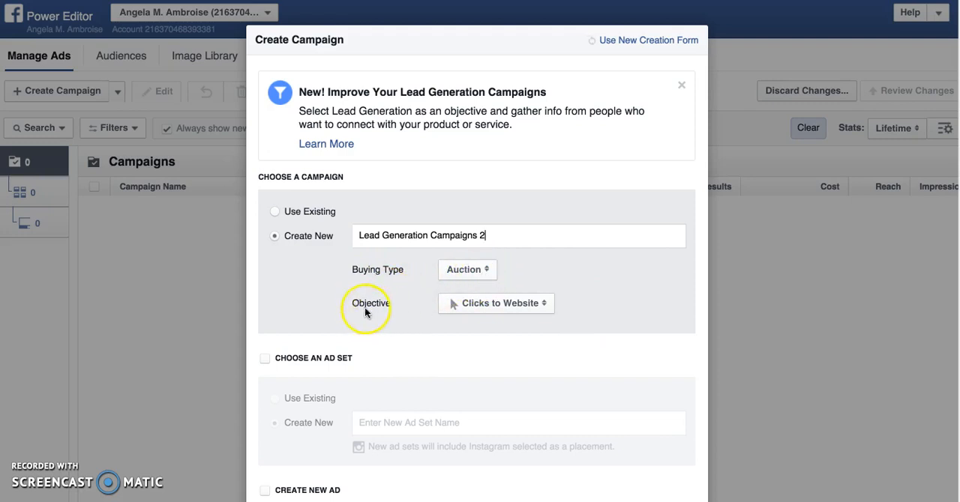
left_click(503, 309)
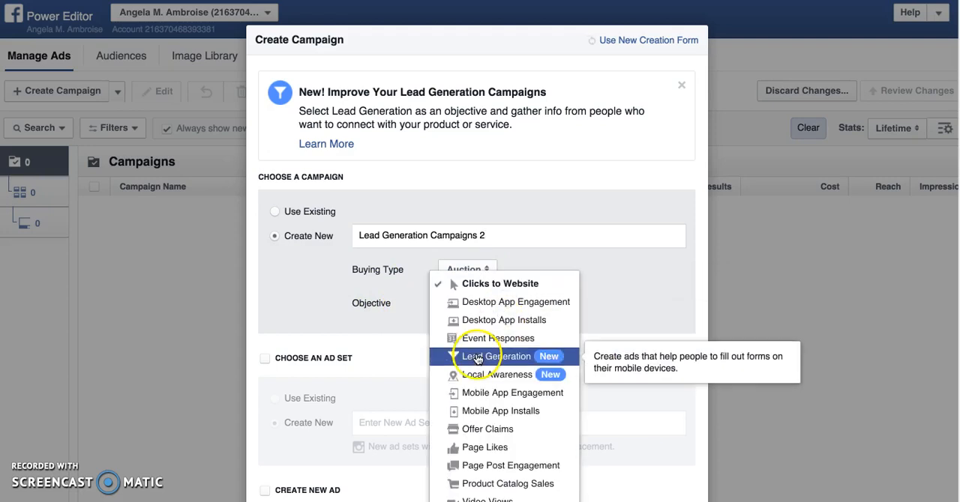
left_click(477, 360)
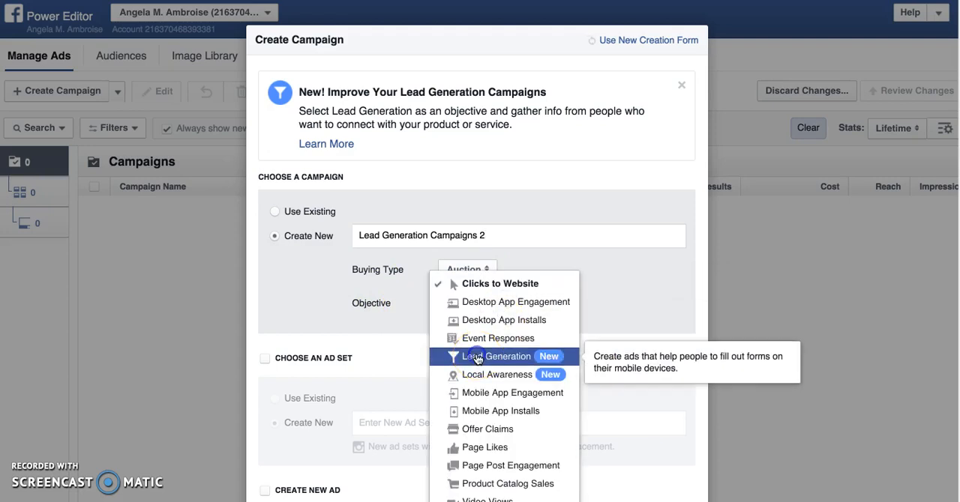
Include a new ad set and name it "Lead Generation Campaigns 2 (ad set)", reusing the copied campaign name.
scroll(478, 360, "down", 3)
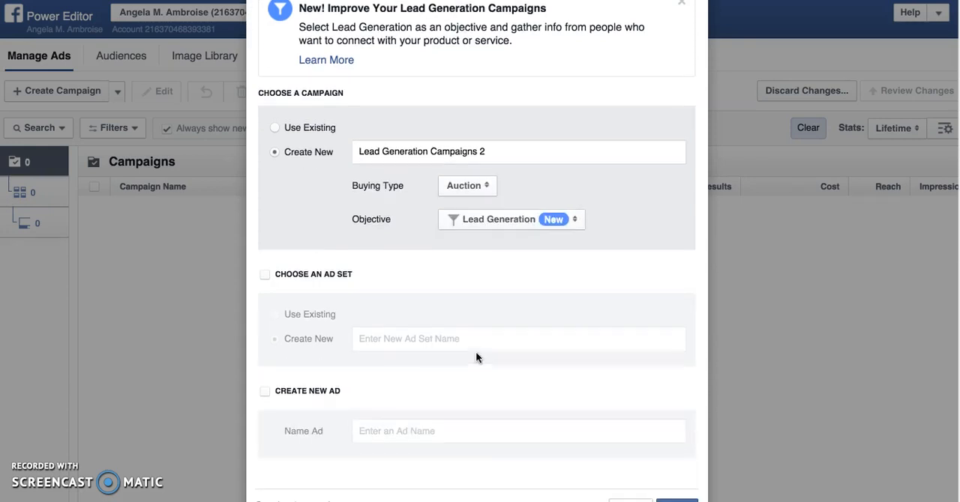
left_click(265, 276)
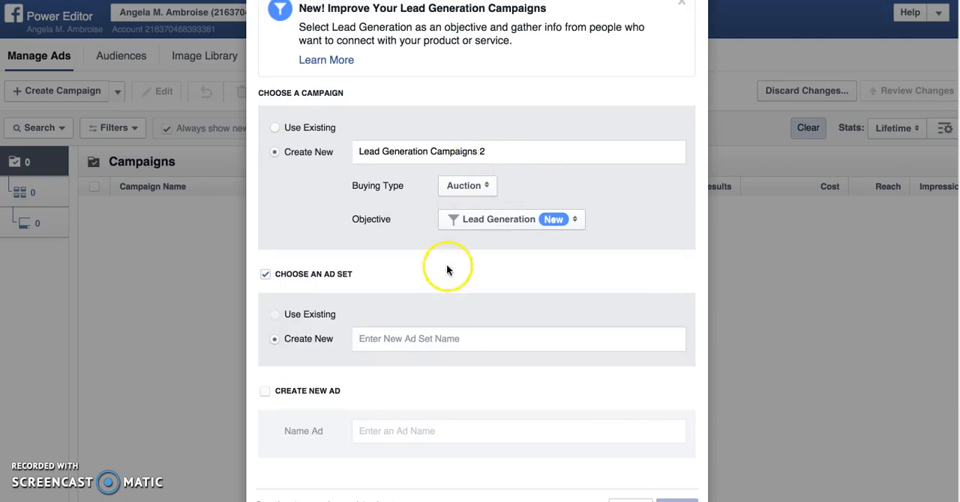
left_click_drag(502, 150, 358, 144)
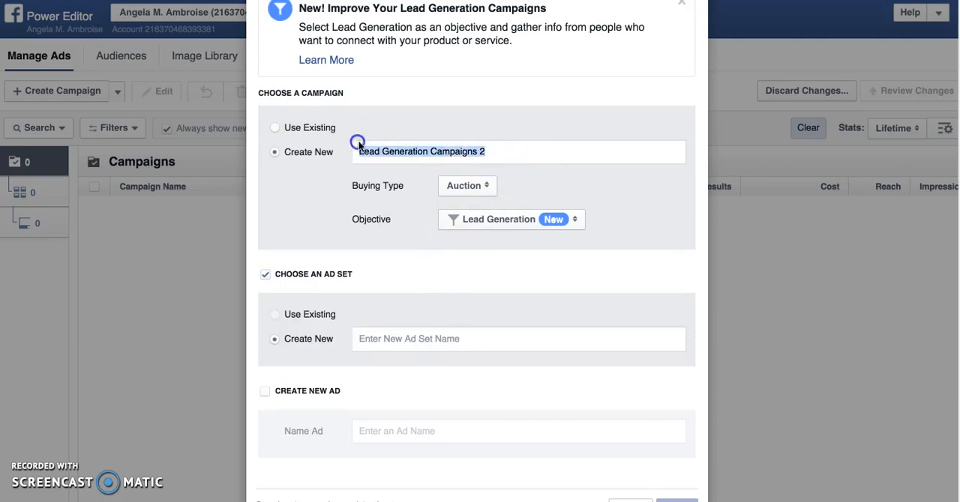
right_click(400, 156)
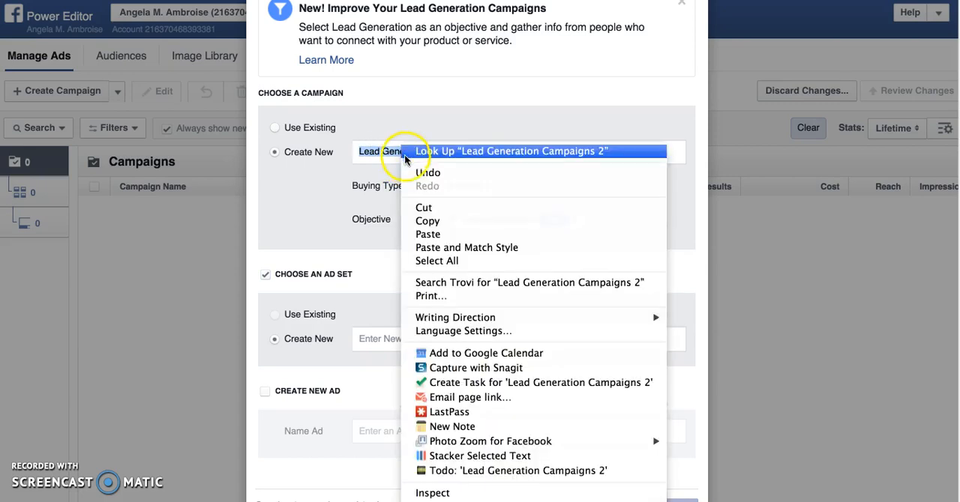
left_click(459, 220)
left_click(378, 338)
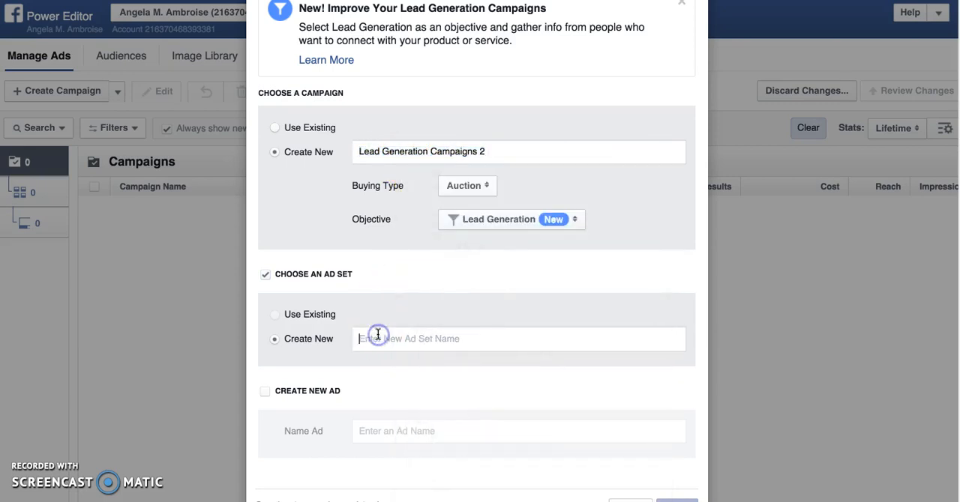
right_click(377, 339)
left_click(400, 350)
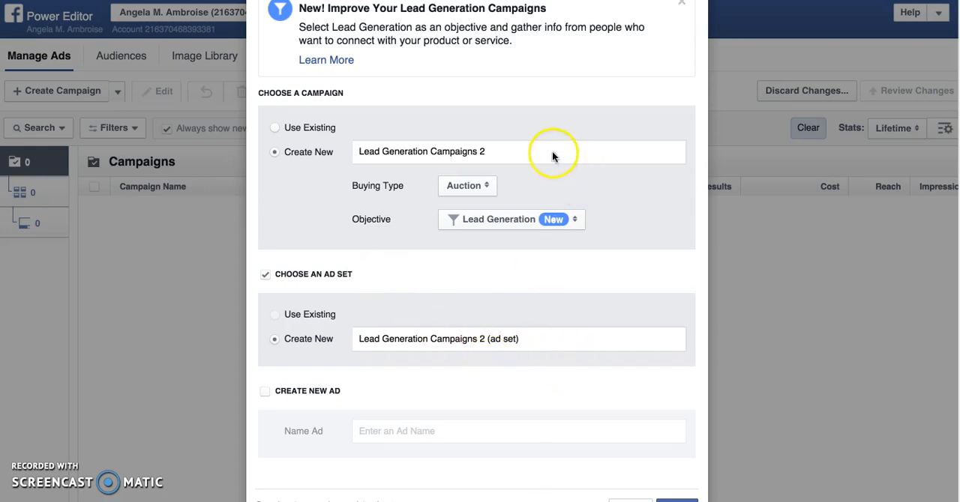
Append "(campaign)" to the campaign name and create the campaign with its ad set.
left_click(524, 151)
type("(campaign)")
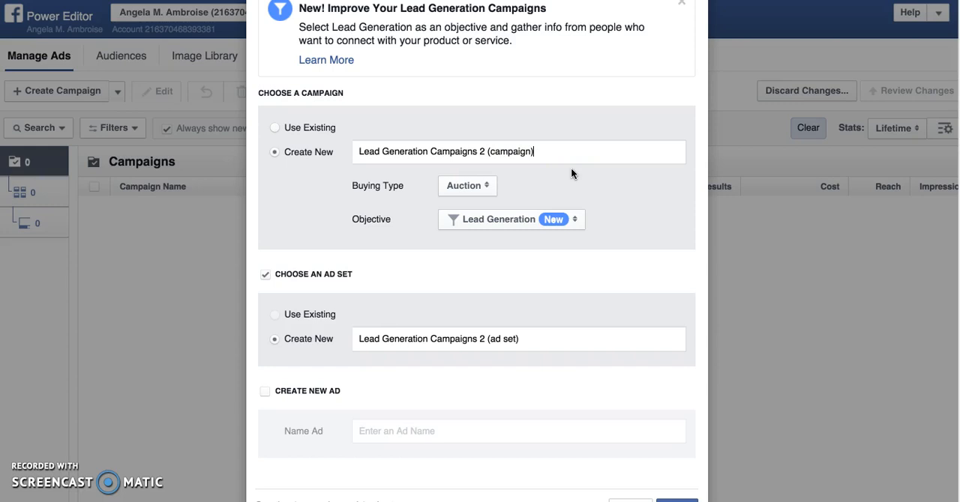
scroll(589, 233, "down", 1)
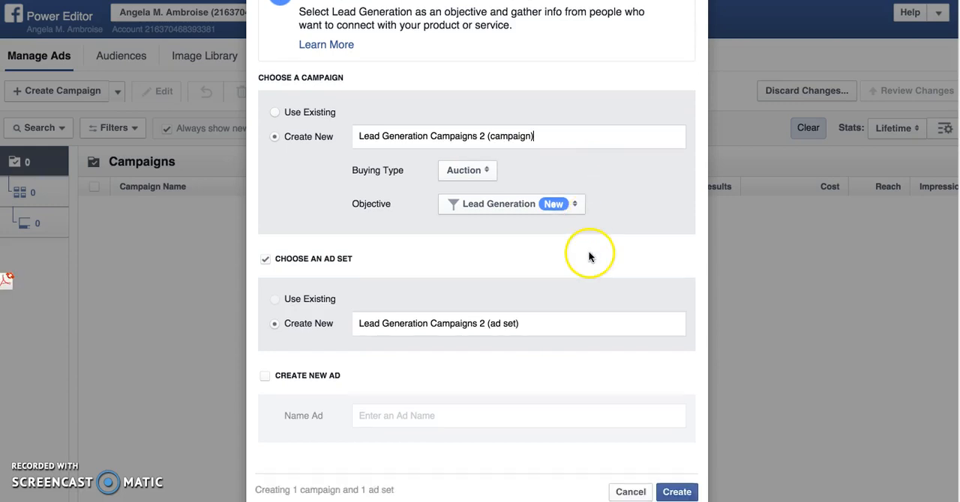
left_click(677, 492)
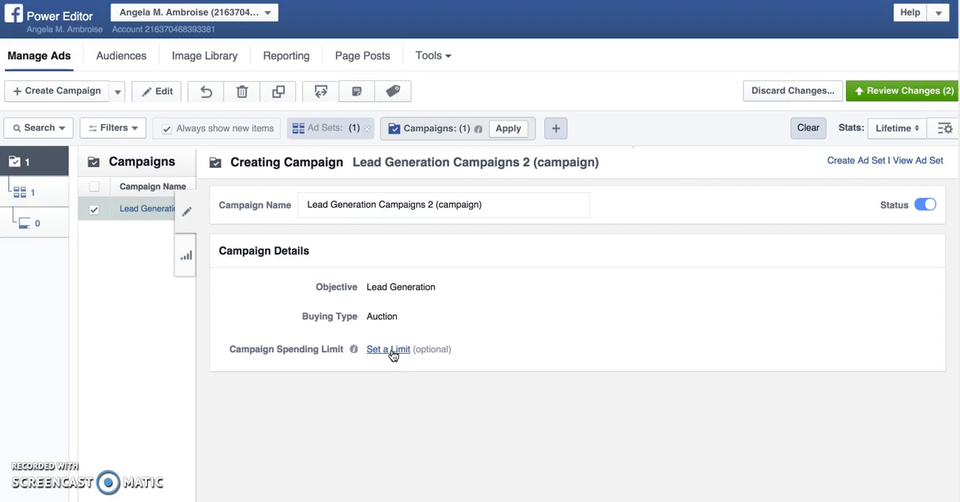
Close the campaign's details and open the "Lead Generation Campaigns 2 (ad set)" ad set for editing.
left_click(386, 356)
left_click(188, 214)
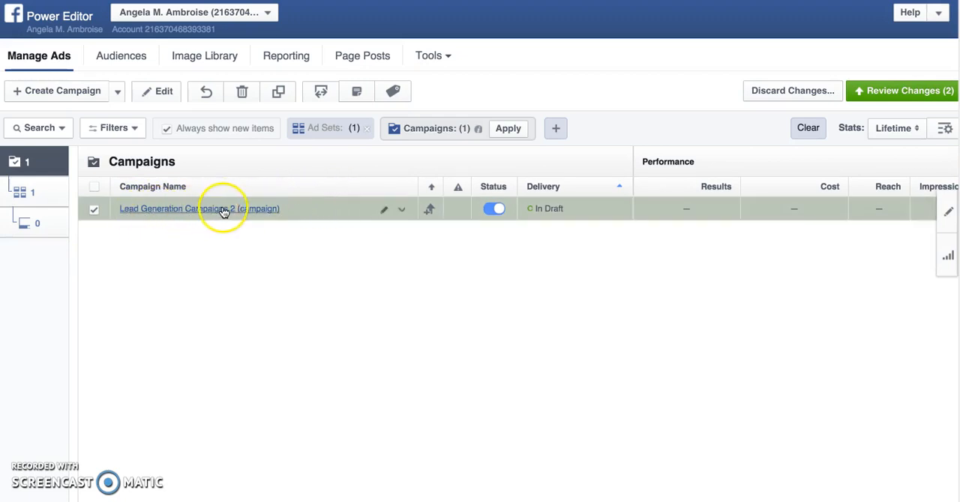
left_click(20, 193)
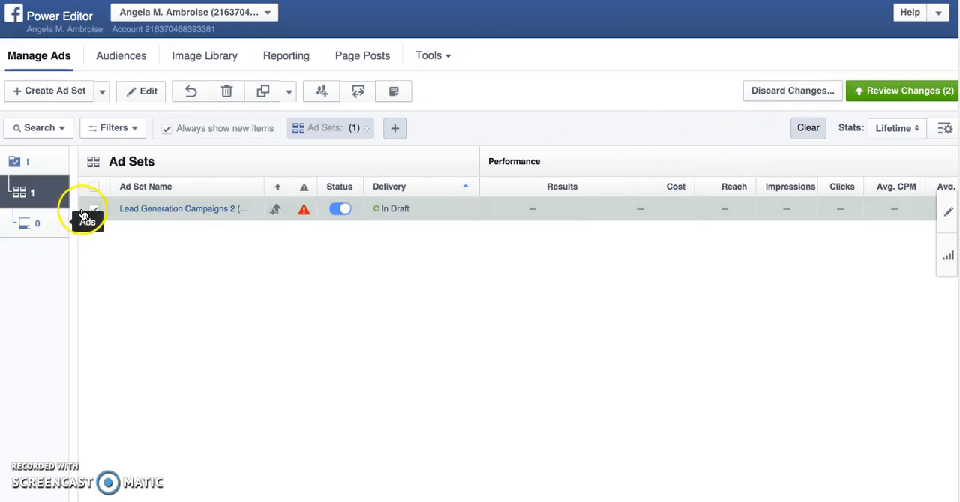
left_click(169, 212)
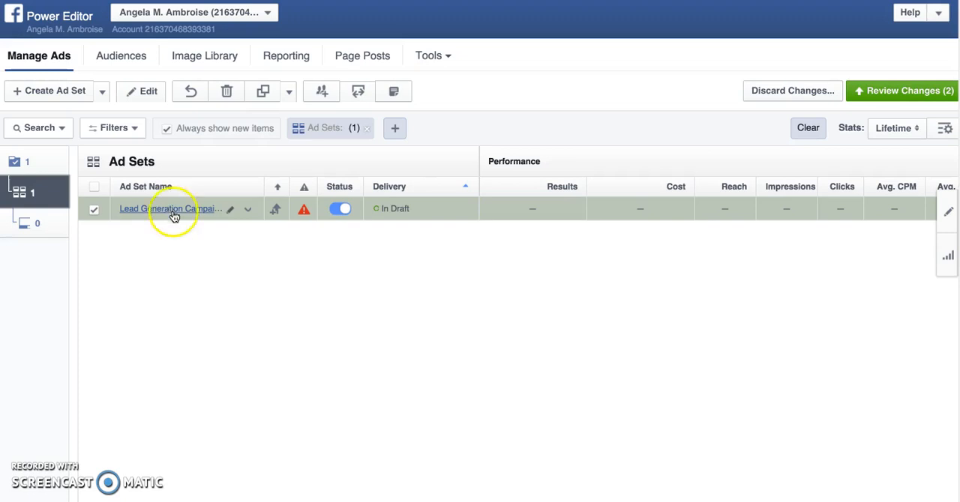
left_click(148, 91)
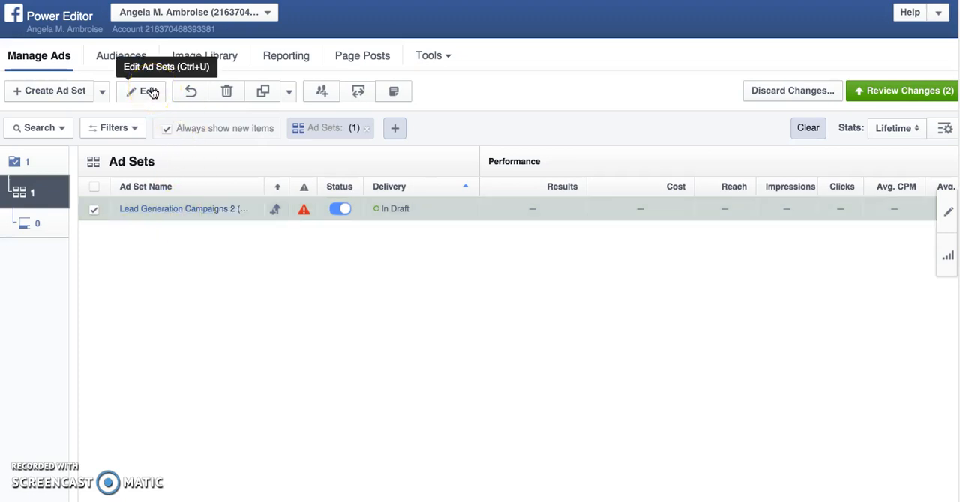
left_click(246, 211)
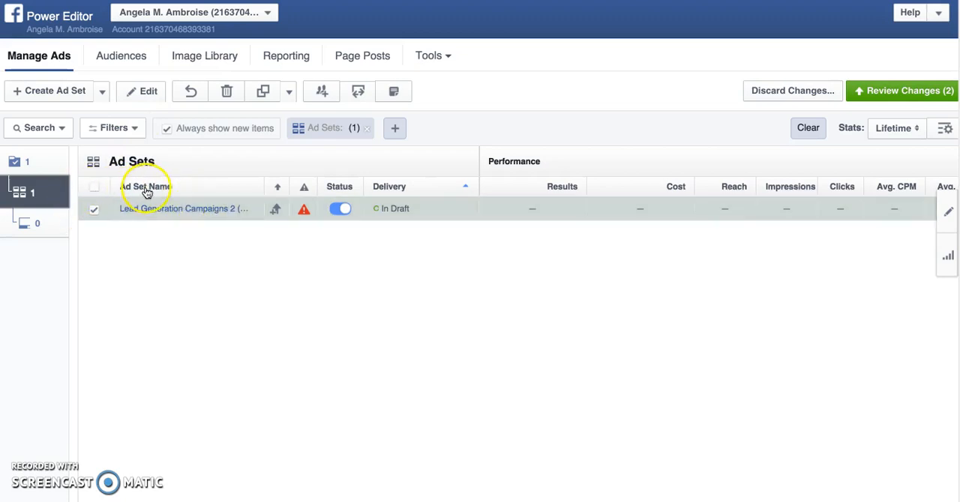
left_click(148, 92)
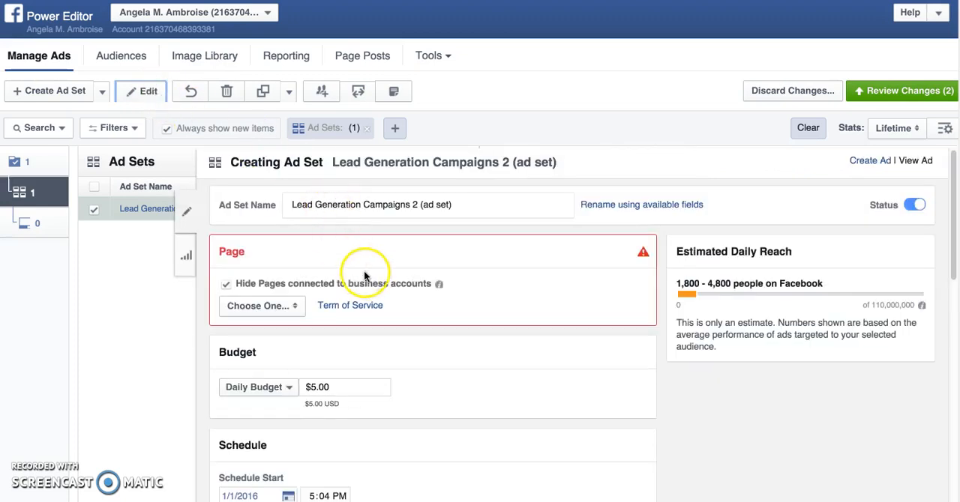
Choose the Marketing & Consulting Firm page as the ad set's Facebook Page.
scroll(371, 279, "down", 1)
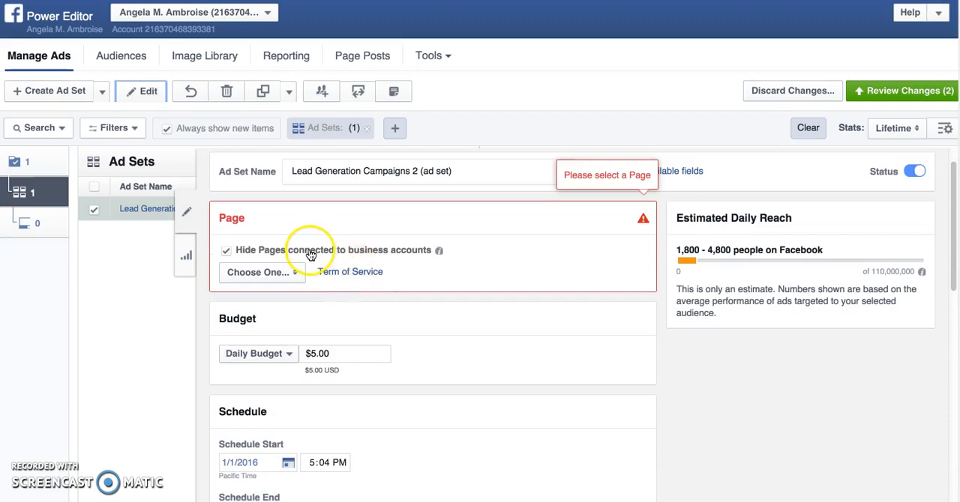
left_click(298, 276)
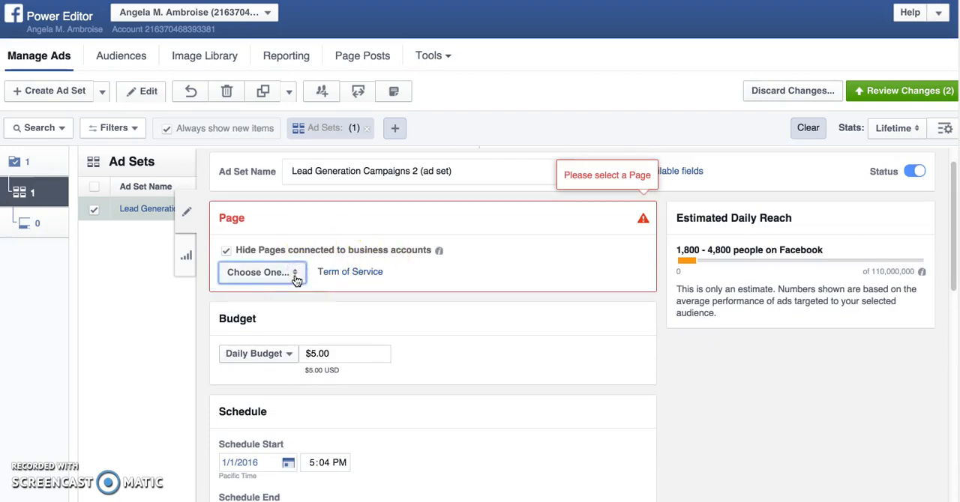
left_click(296, 276)
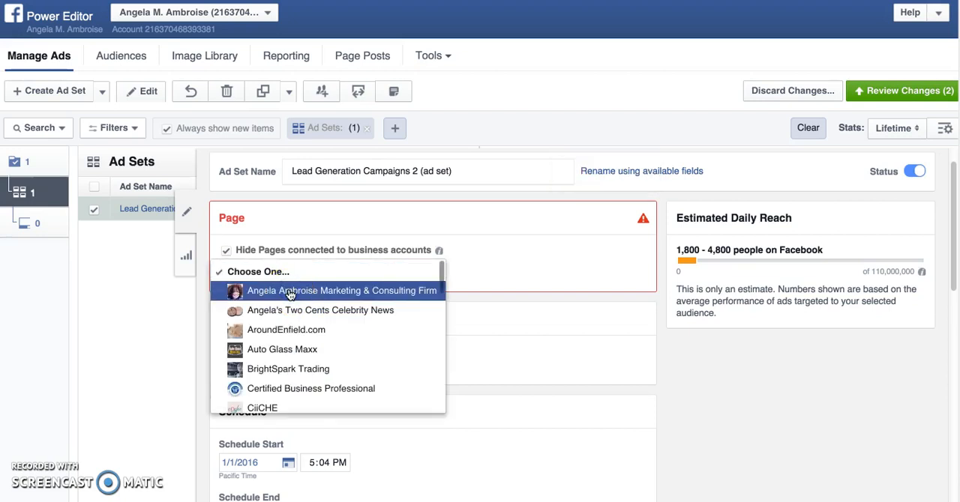
left_click(290, 293)
Set the ad set's daily budget to $10.00.
scroll(352, 322, "down", 2)
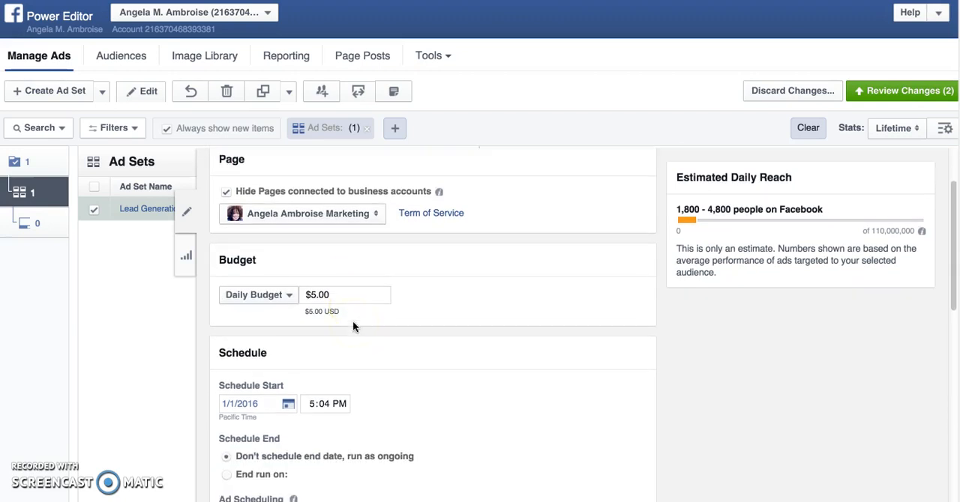
left_click(315, 295)
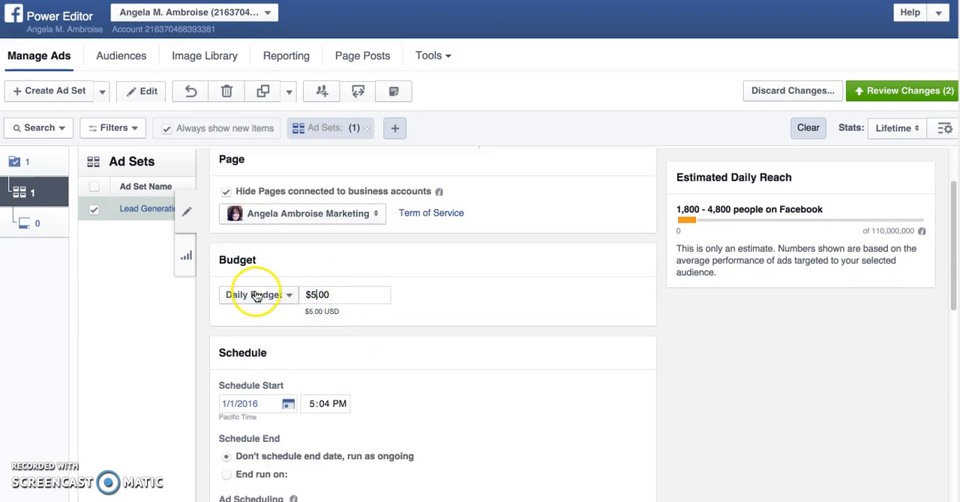
type("10")
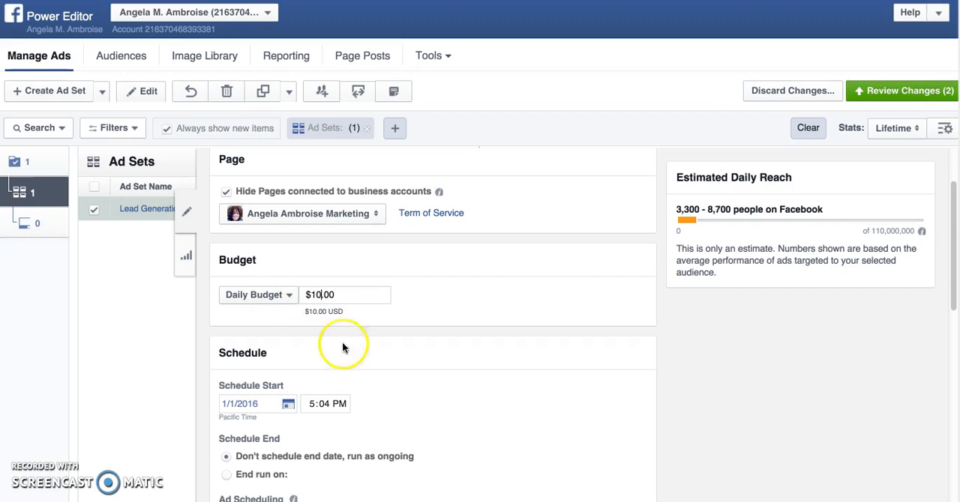
Examine the ad set's schedule start, schedule end, ad scheduling and audience settings.
scroll(402, 351, "down", 2)
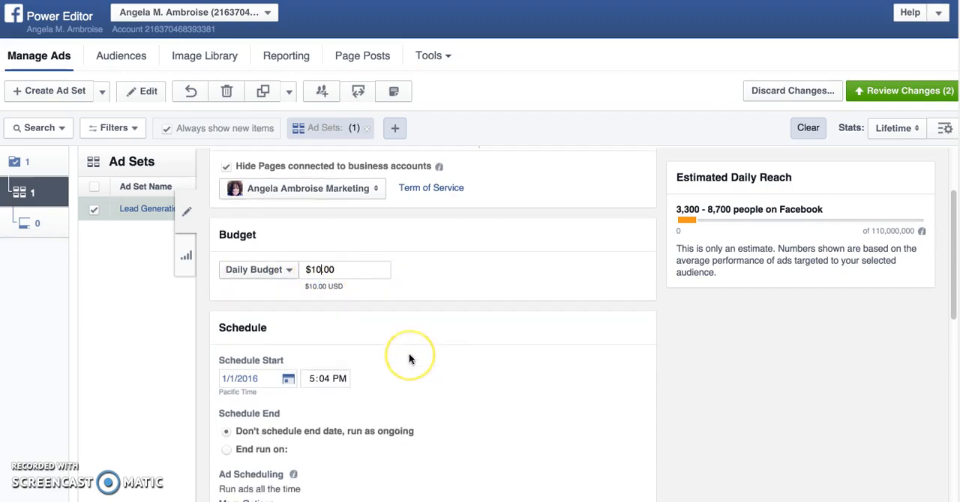
scroll(405, 355, "down", 1)
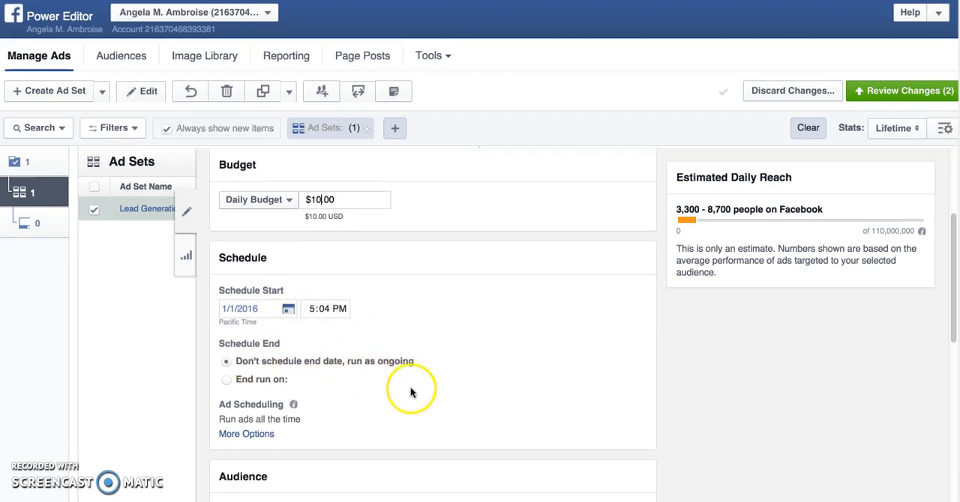
scroll(416, 395, "down", 1)
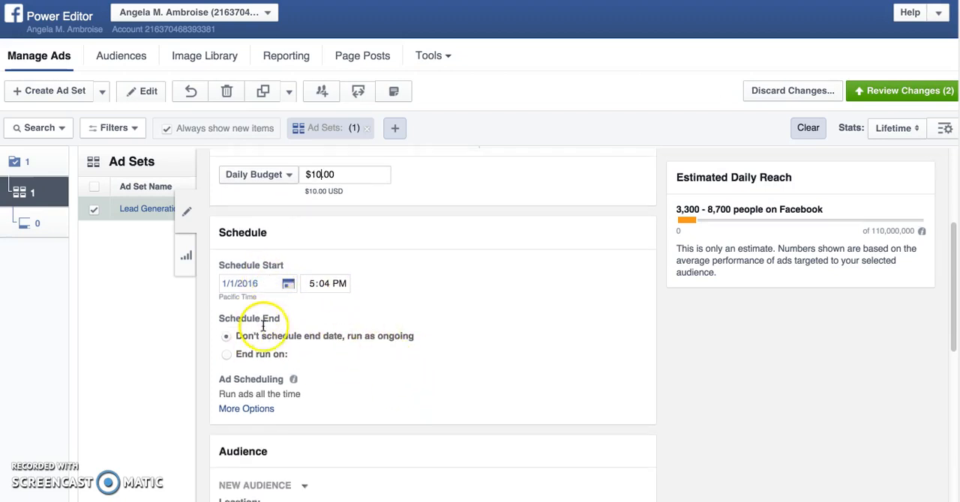
scroll(271, 331, "down", 2)
scroll(270, 330, "down", 3)
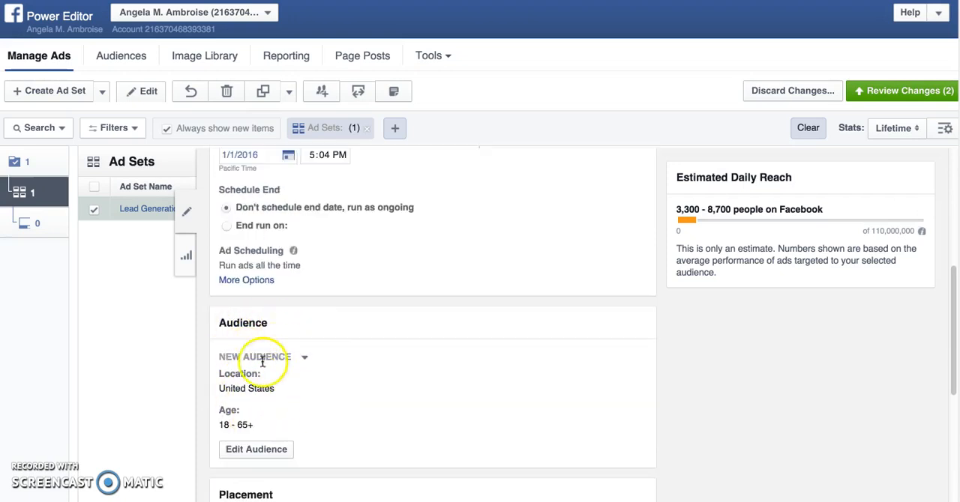
scroll(298, 412, "down", 1)
scroll(294, 407, "down", 1)
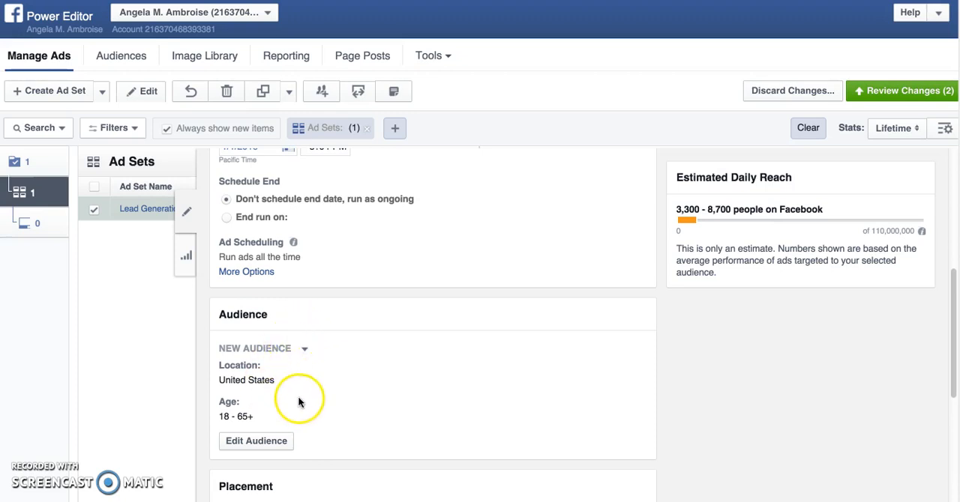
scroll(336, 378, "up", 2)
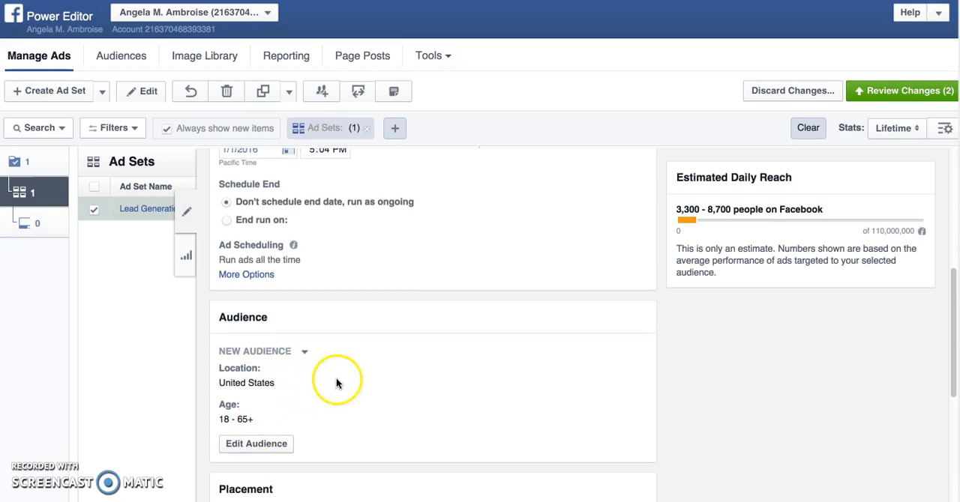
scroll(333, 396, "up", 1)
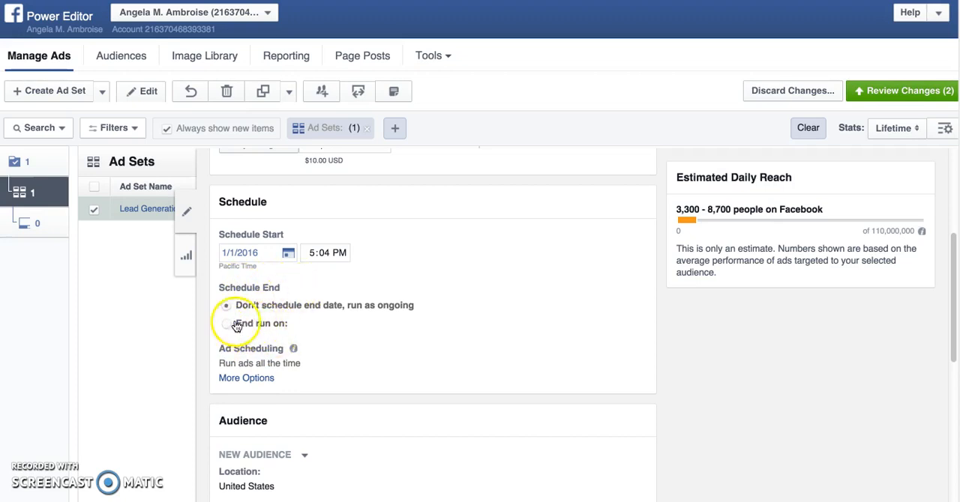
Examine the ad set's placement, mobile device choices, optimization, pricing and delivery settings.
scroll(292, 353, "down", 3)
scroll(291, 357, "down", 6)
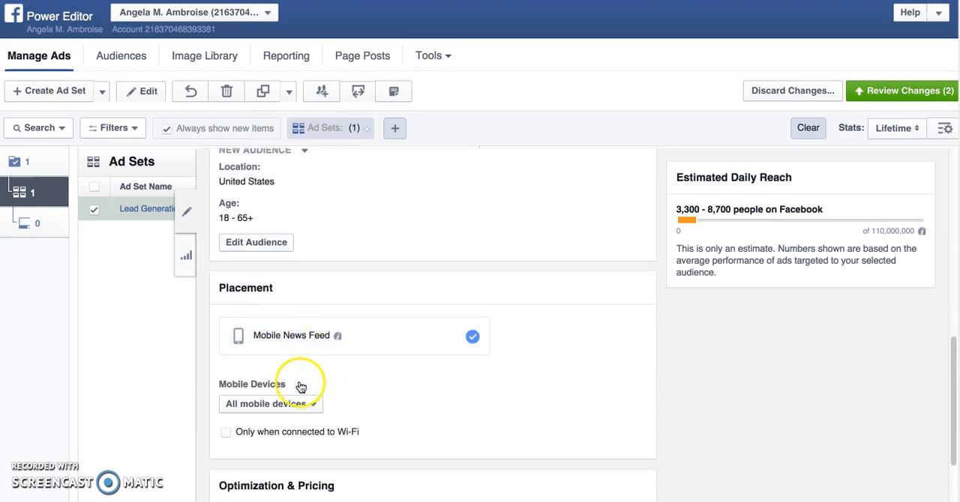
left_click(265, 359)
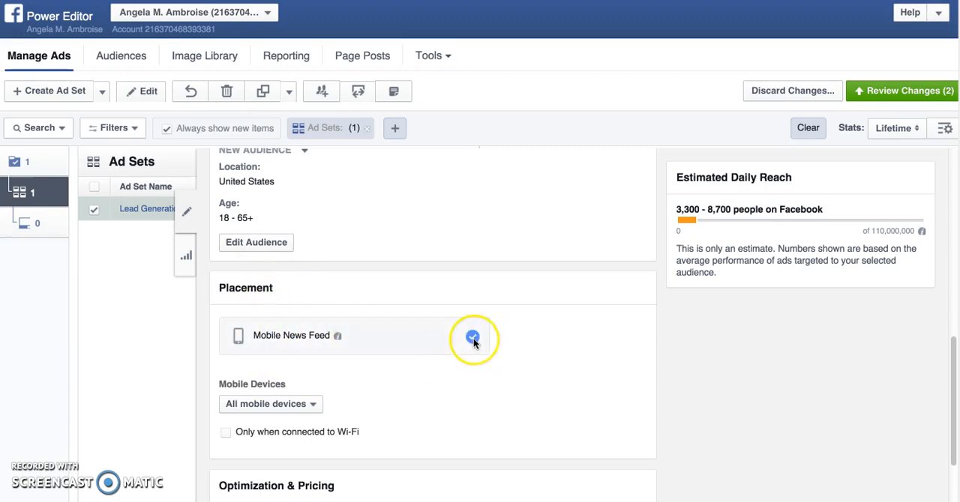
left_click(402, 398)
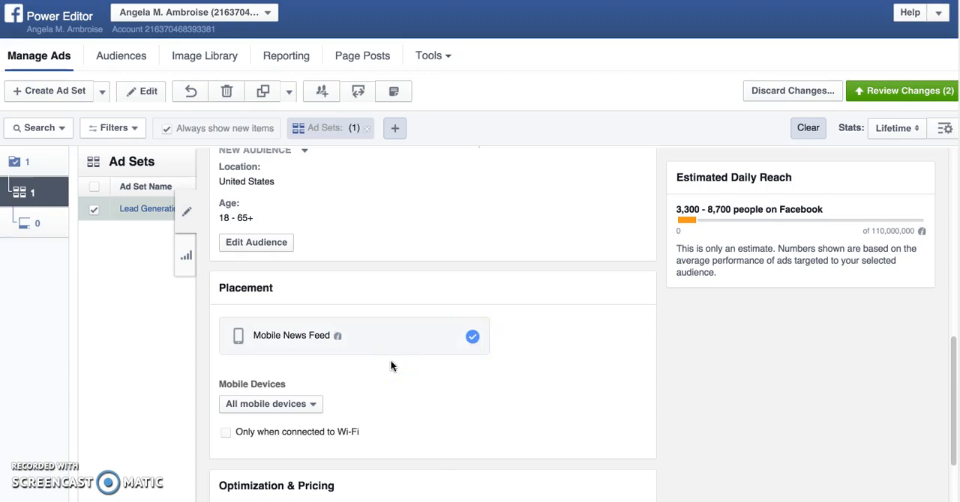
scroll(390, 365, "down", 1)
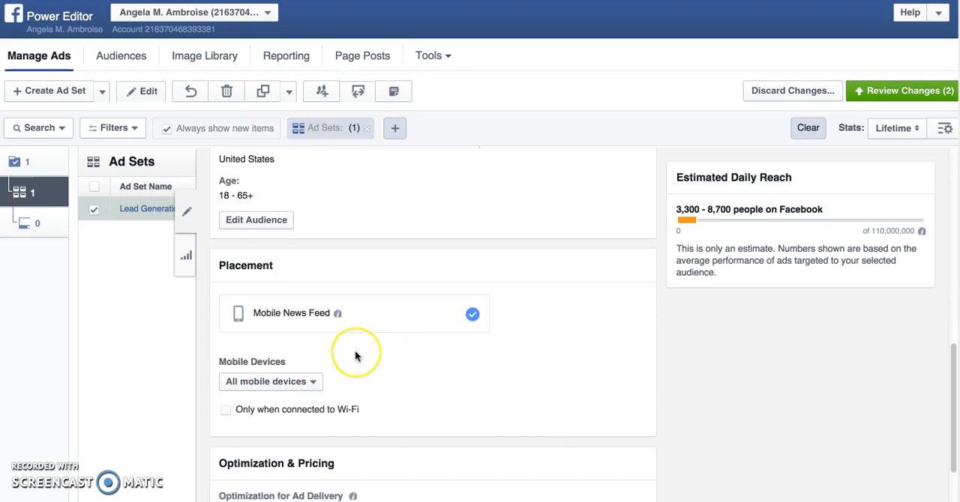
scroll(226, 380, "down", 2)
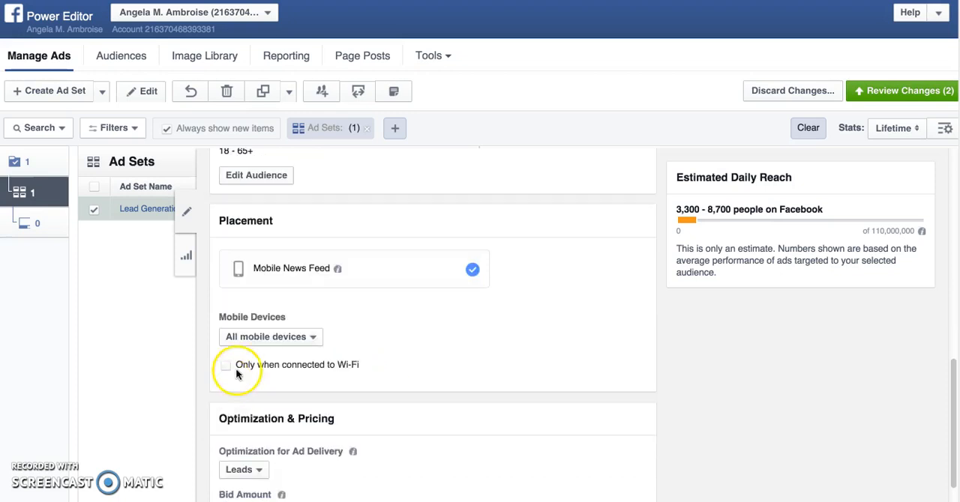
scroll(237, 352, "down", 1)
scroll(239, 337, "down", 1)
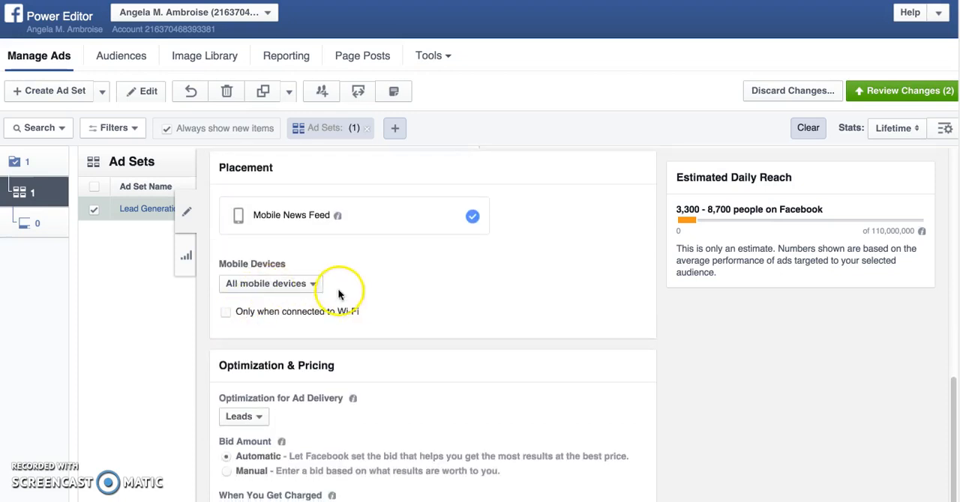
left_click(315, 284)
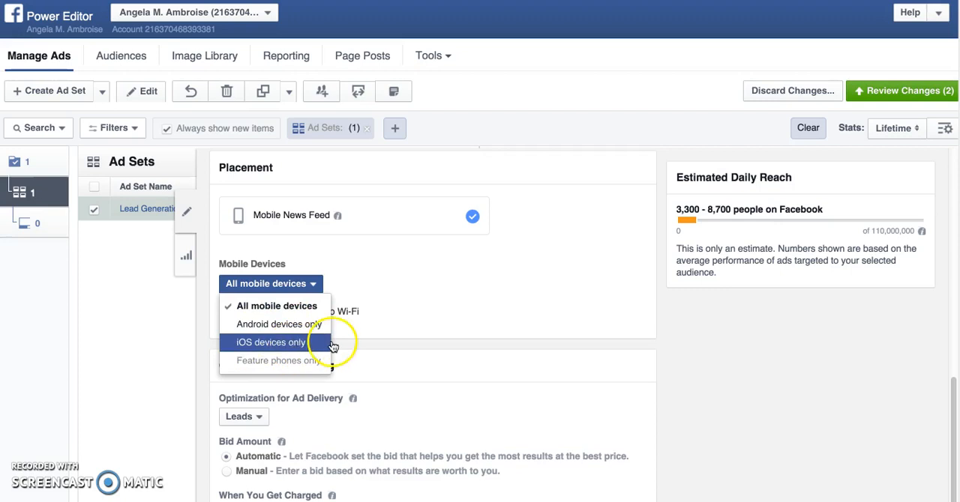
left_click(341, 371)
scroll(353, 390, "down", 3)
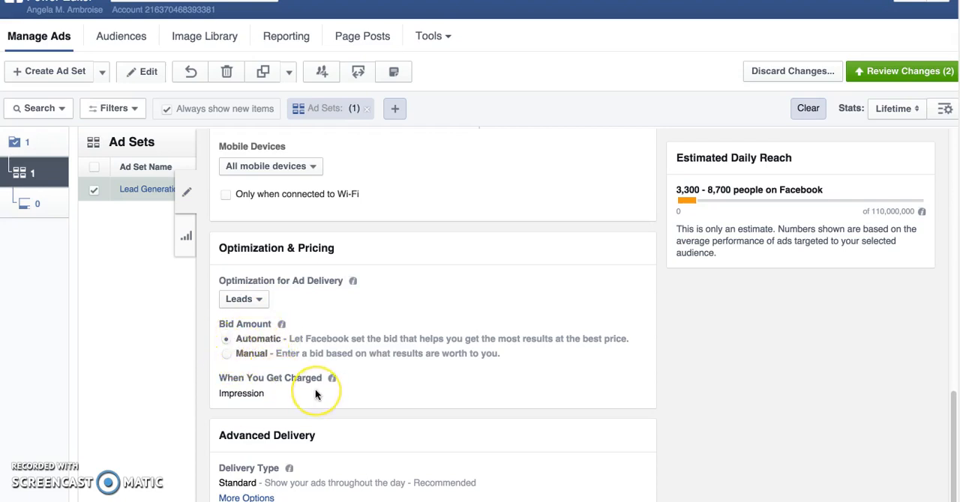
scroll(323, 390, "down", 1)
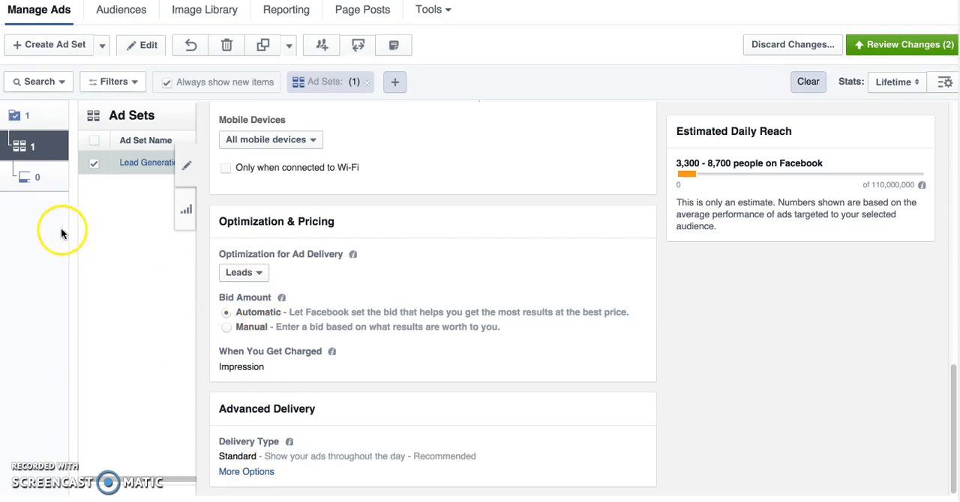
Start a new ad in the existing "Lead Generation Campaigns 2 (campaign)" campaign and its "Lead Generation Campaigns 2 (ad set)" ad set.
left_click(38, 178)
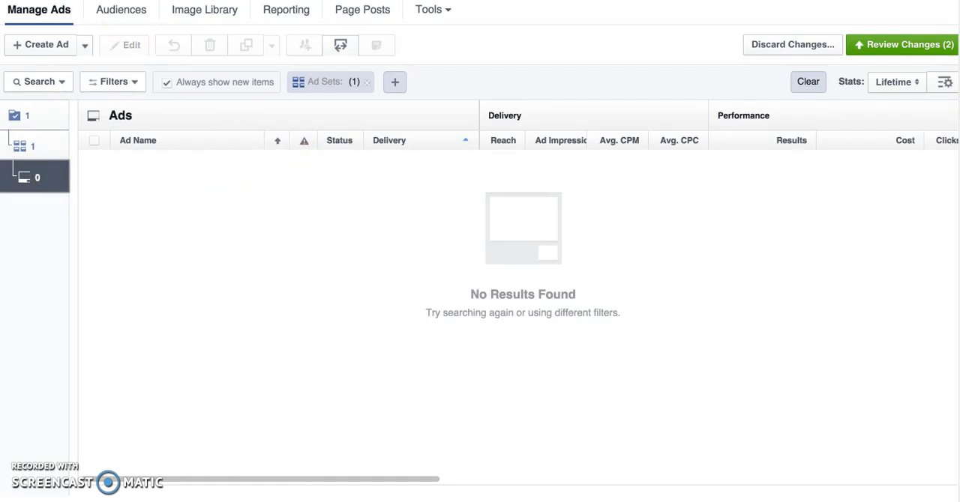
left_click(40, 47)
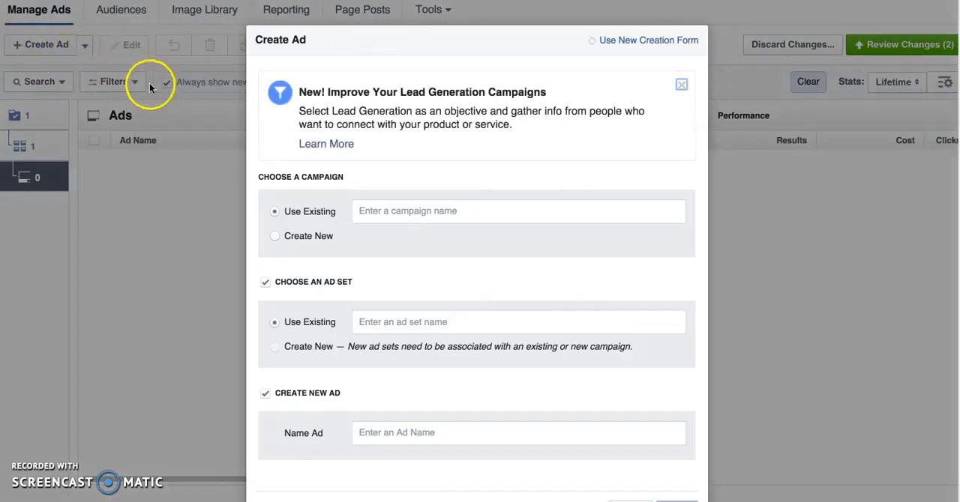
left_click(391, 210)
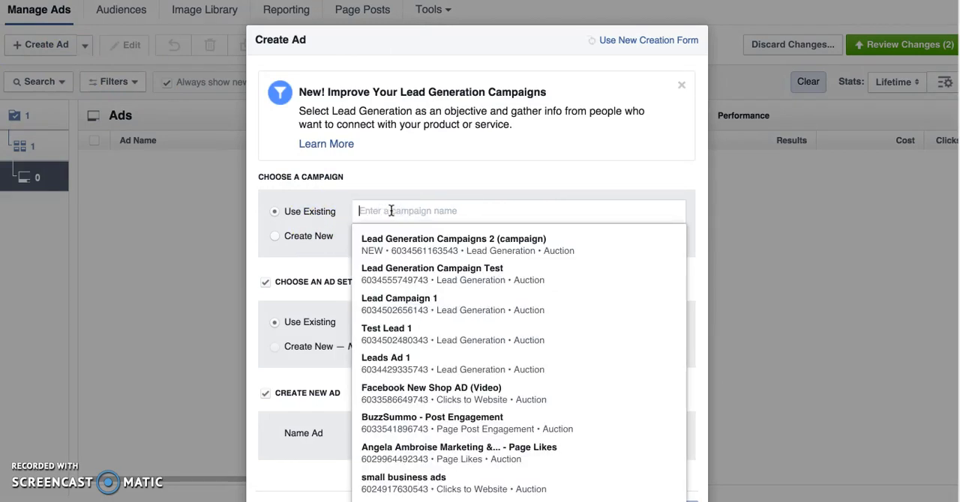
left_click(406, 246)
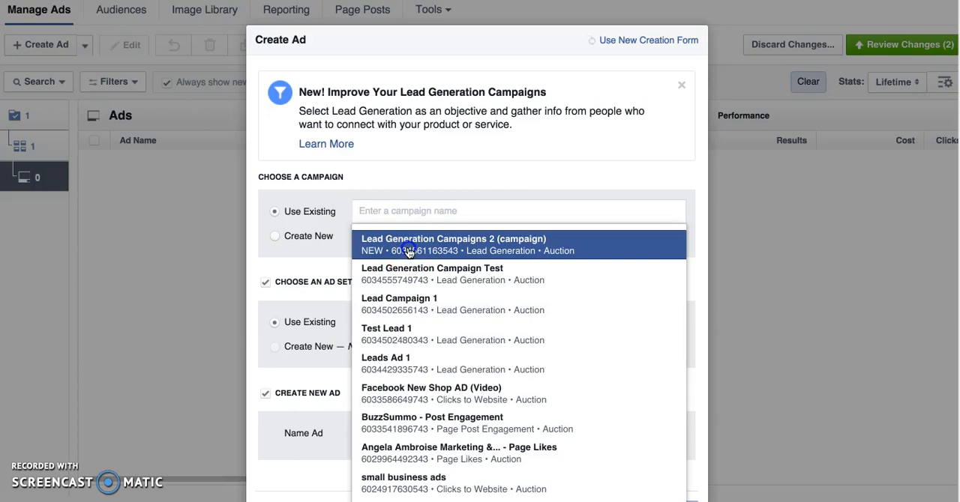
left_click(400, 321)
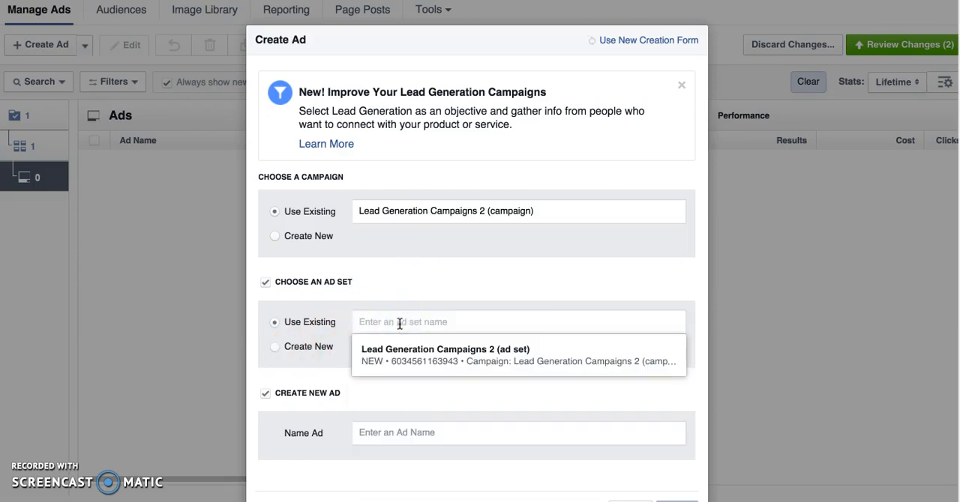
left_click(403, 360)
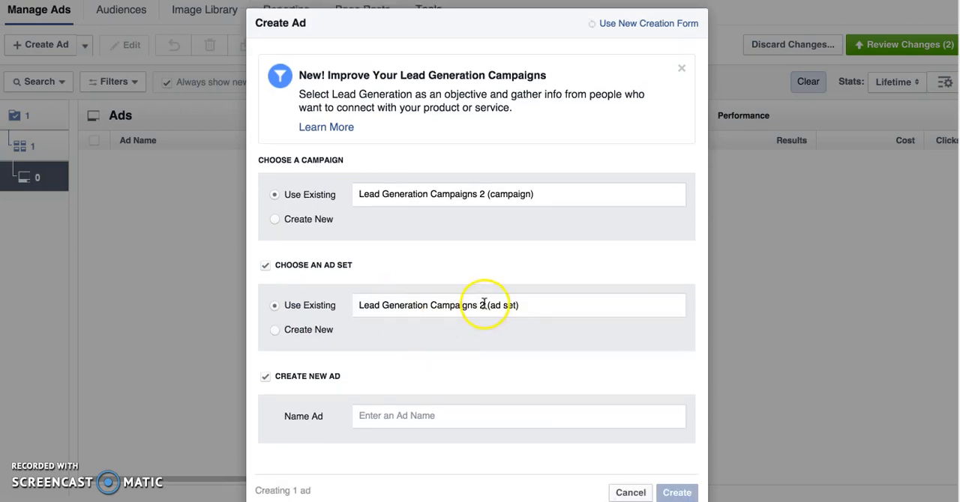
Name the ad "Lead Generation Campaigns 2 (ad)", reusing the ad set's base name, and create it.
left_click_drag(485, 305, 357, 308)
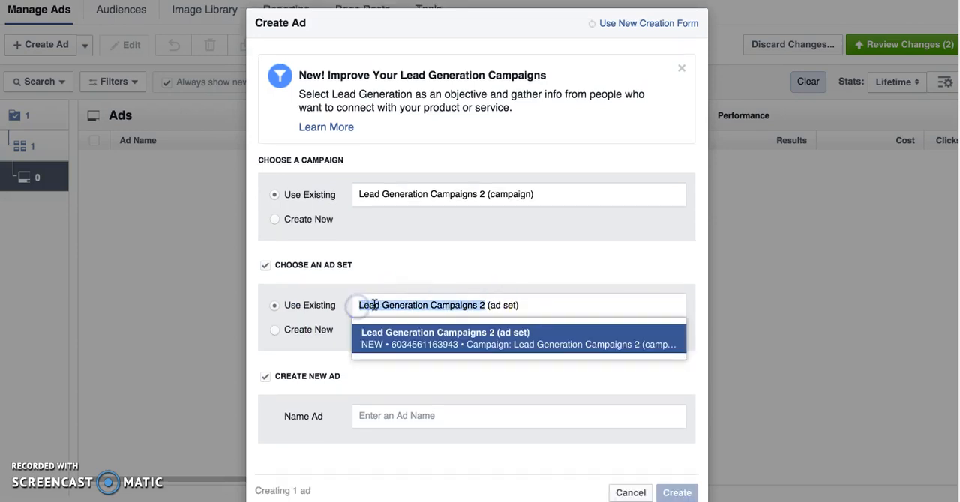
right_click(369, 308)
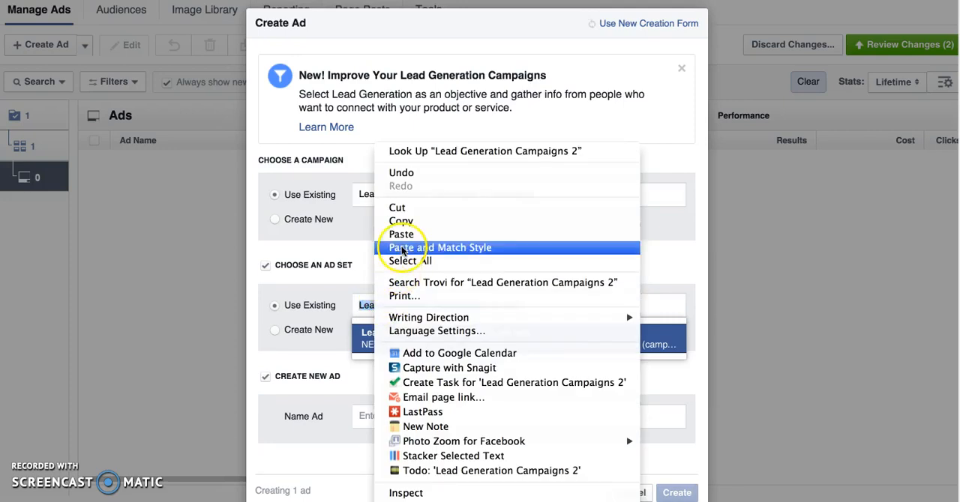
left_click(402, 221)
left_click(382, 416)
right_click(378, 417)
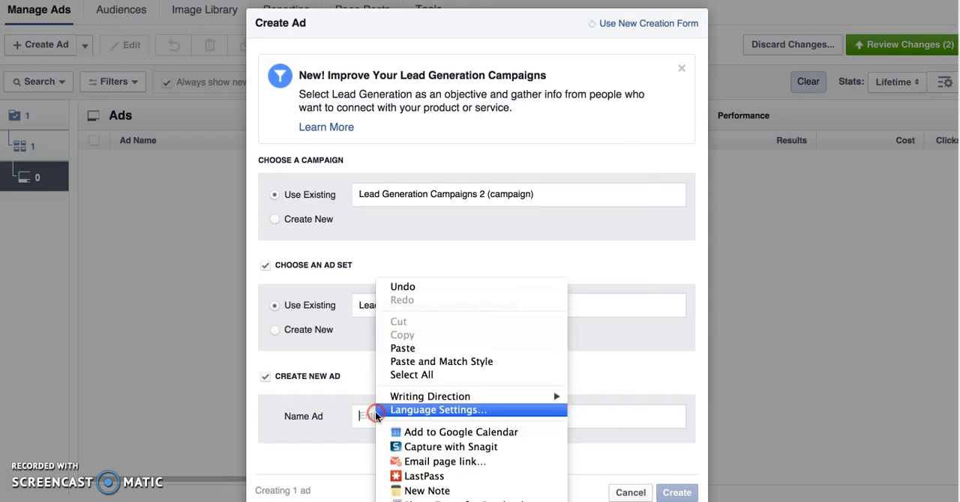
left_click(403, 347)
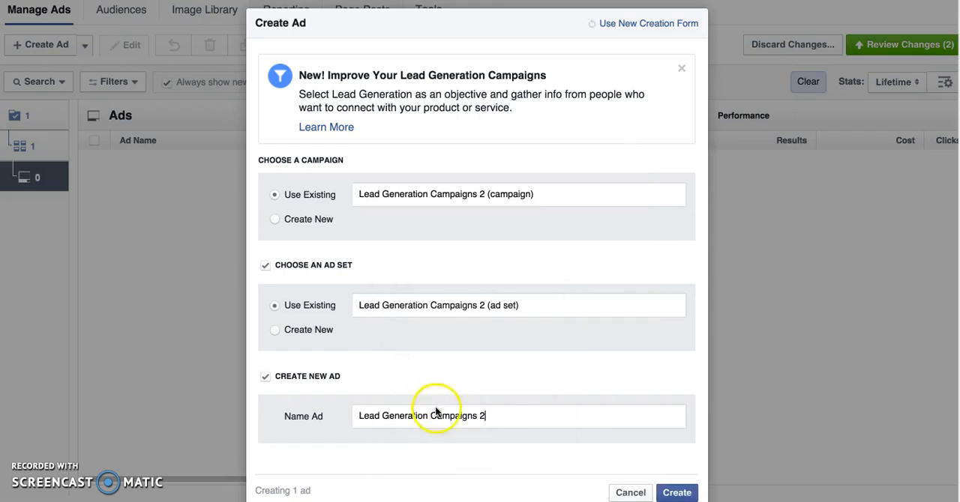
left_click(510, 415)
type("(ad)")
left_click(677, 492)
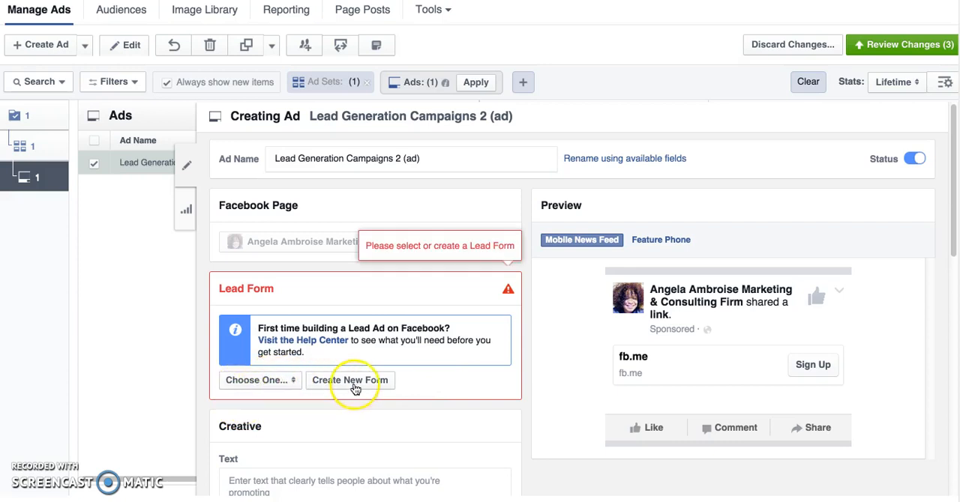
Start a new lead form for the ad, name it "Lead Generation Campaigns 2 (form)" and proceed to its questions.
left_click(255, 380)
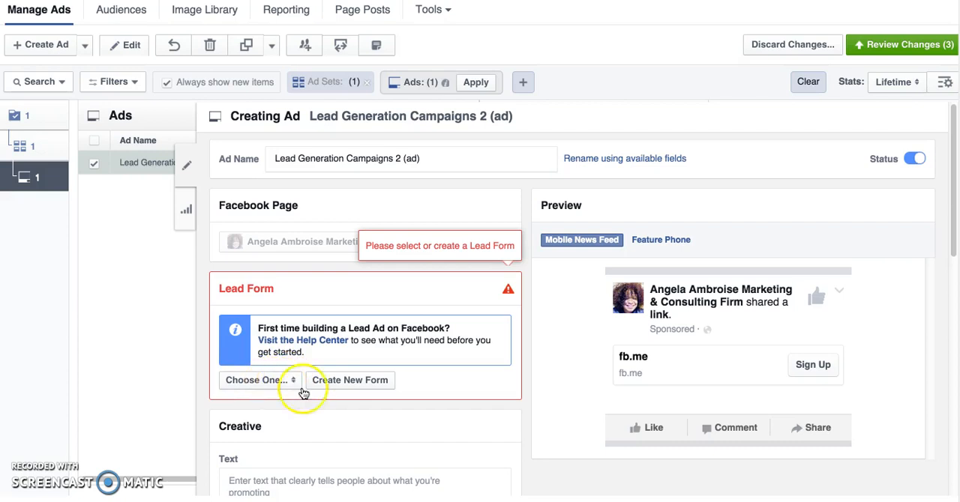
left_click(354, 382)
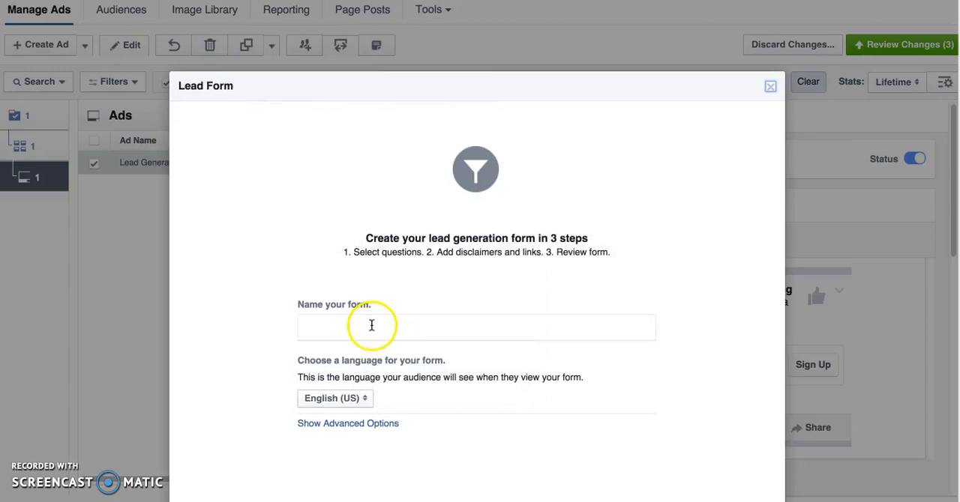
left_click(371, 326)
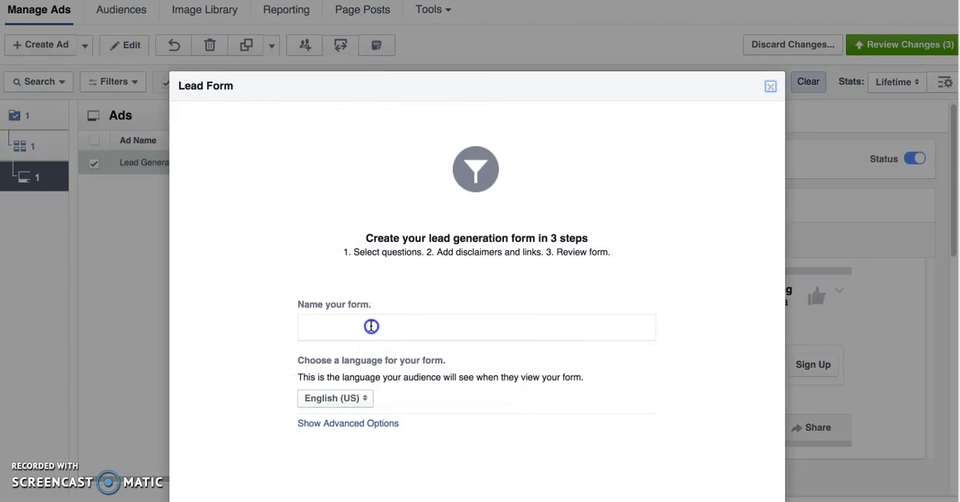
left_click(370, 327)
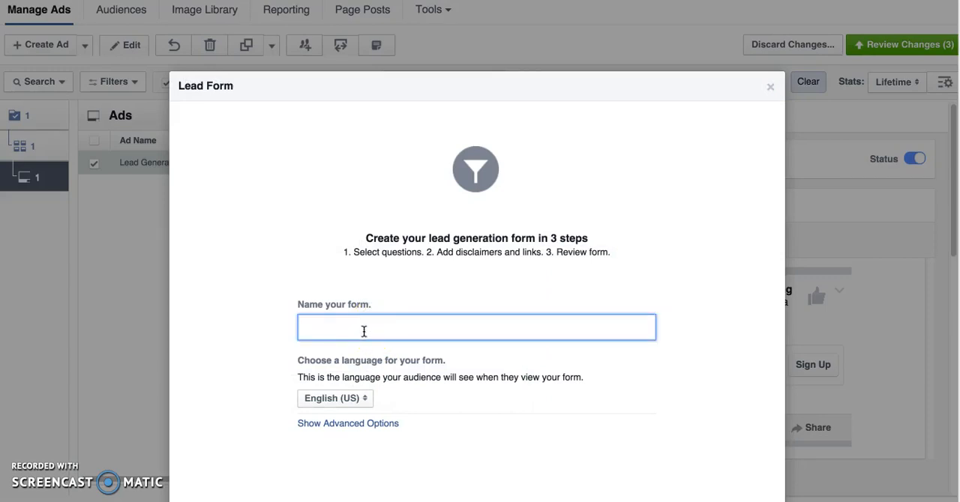
type("Lead Generation Campaigns 2 (form")
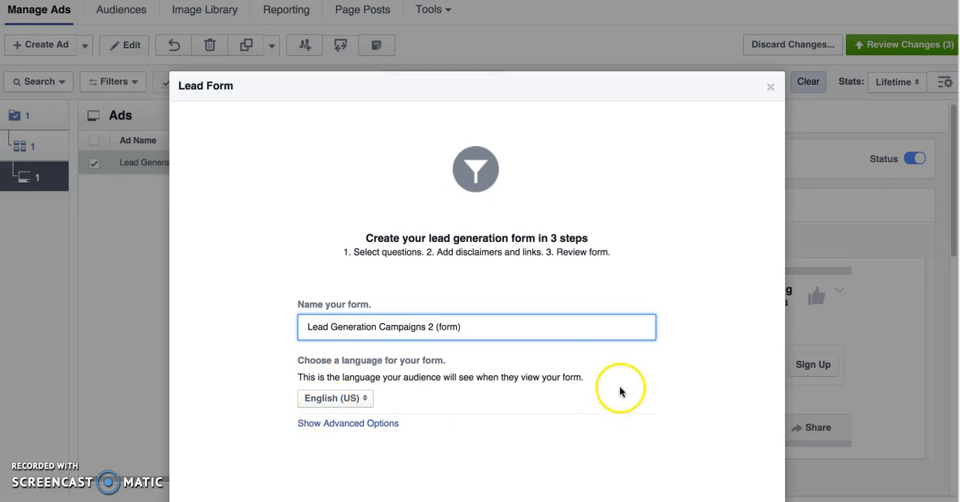
scroll(620, 389, "down", 2)
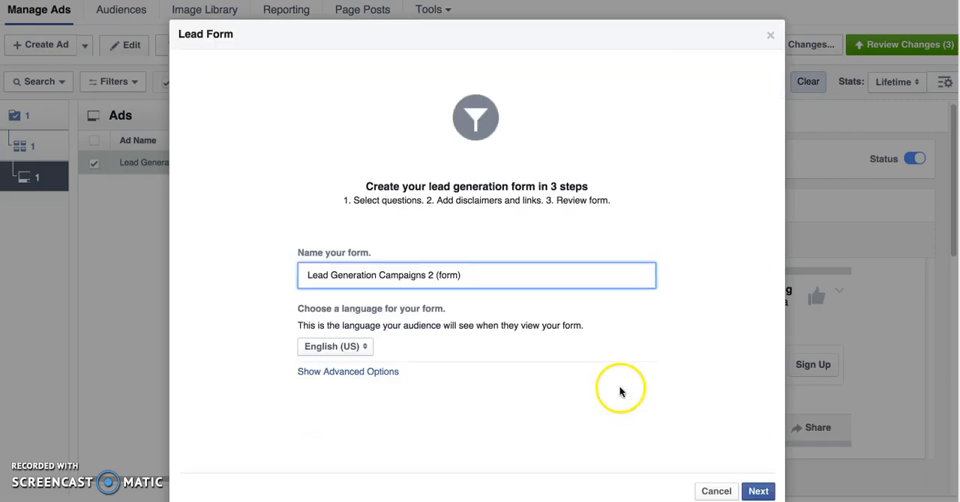
left_click(756, 491)
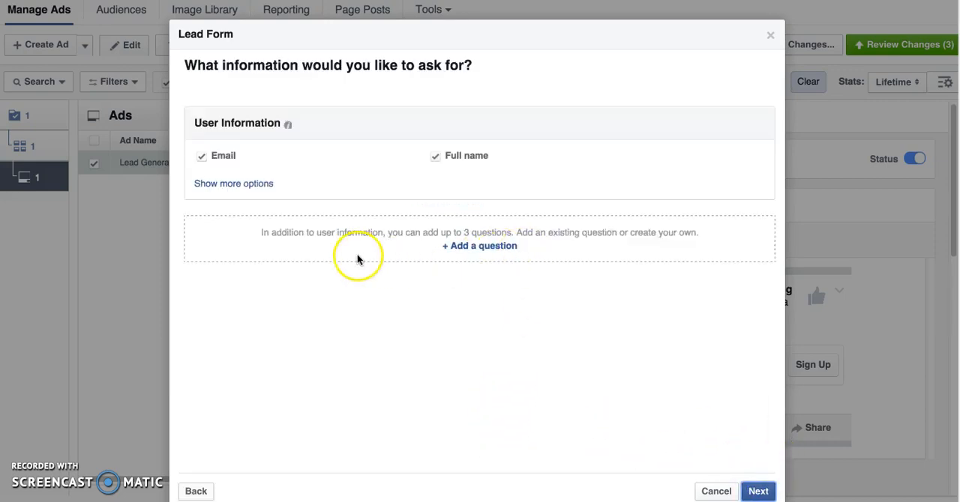
Have the lead form ask for email and first name instead of full name, and continue to the privacy policy.
left_click(259, 185)
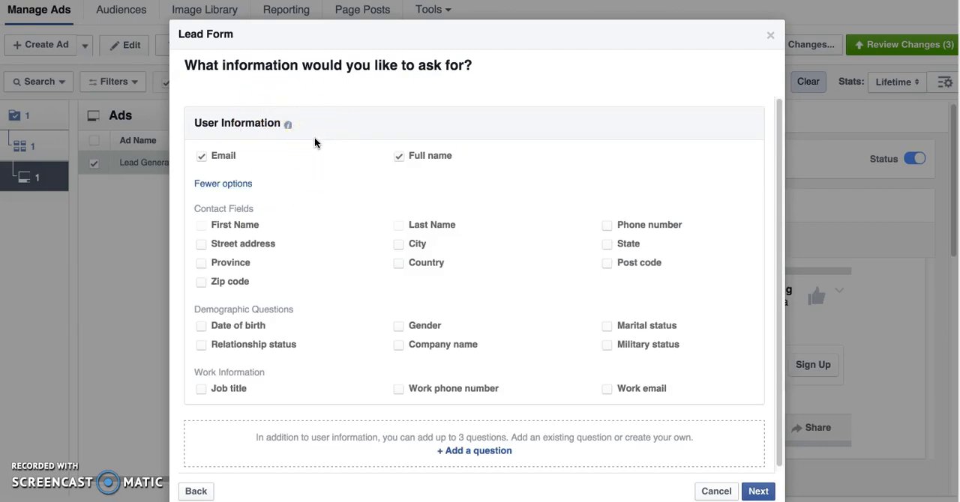
left_click(407, 167)
left_click(398, 157)
left_click(202, 225)
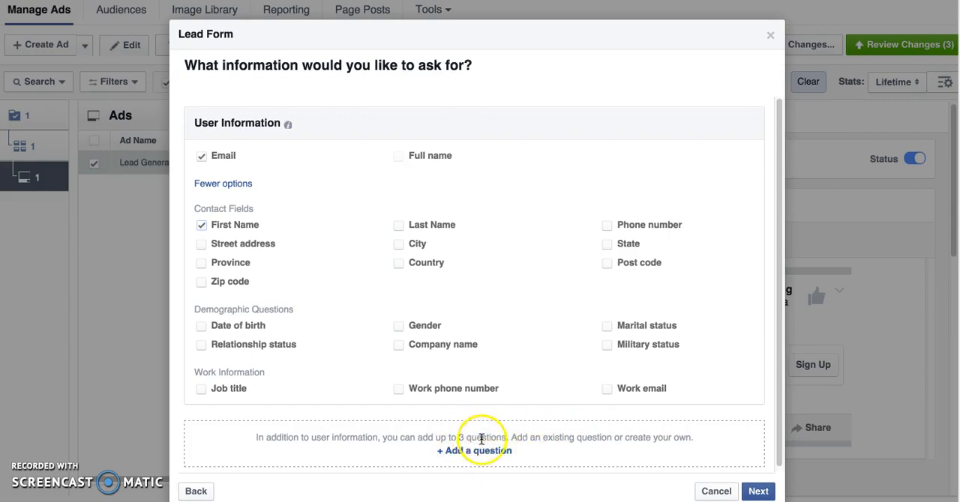
scroll(619, 436, "down", 1)
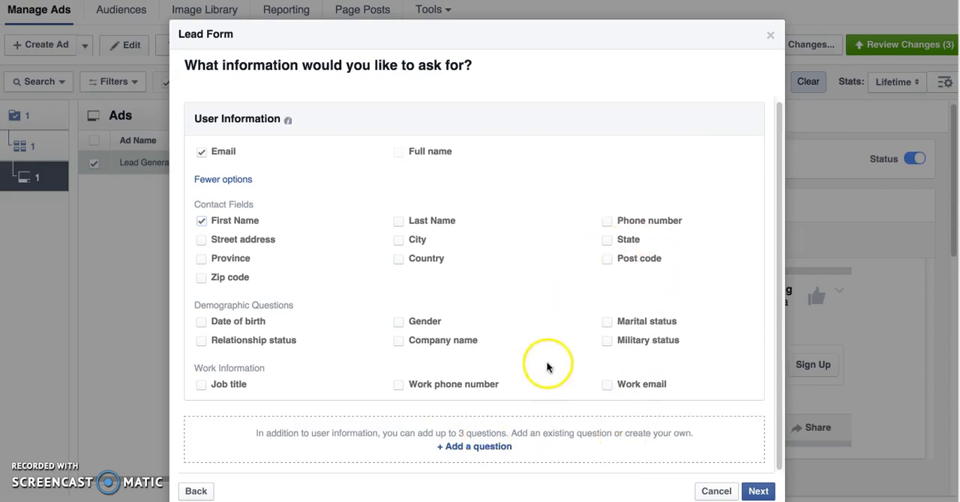
left_click(757, 491)
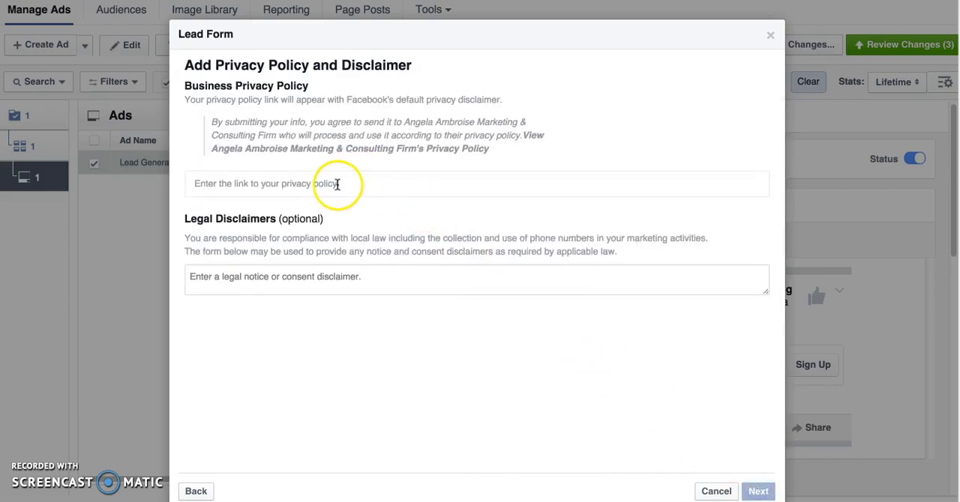
Enter the link to the business's privacy policy page in the lead form.
left_click(338, 185)
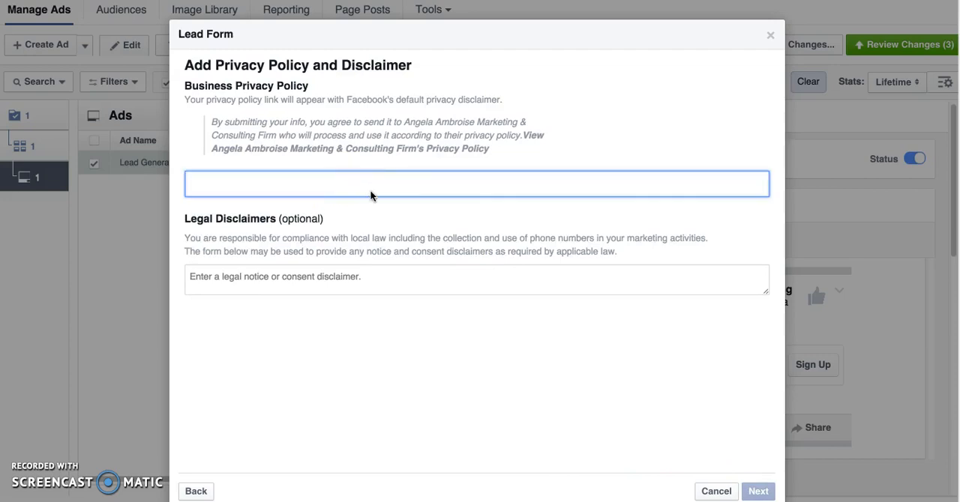
type("http://angelaambrois")
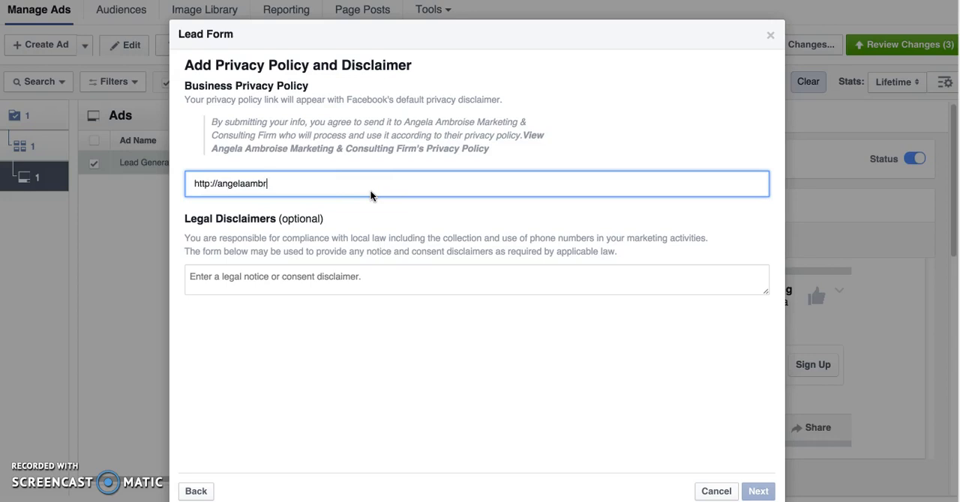
type("e/privacypolicy")
left_click(369, 196)
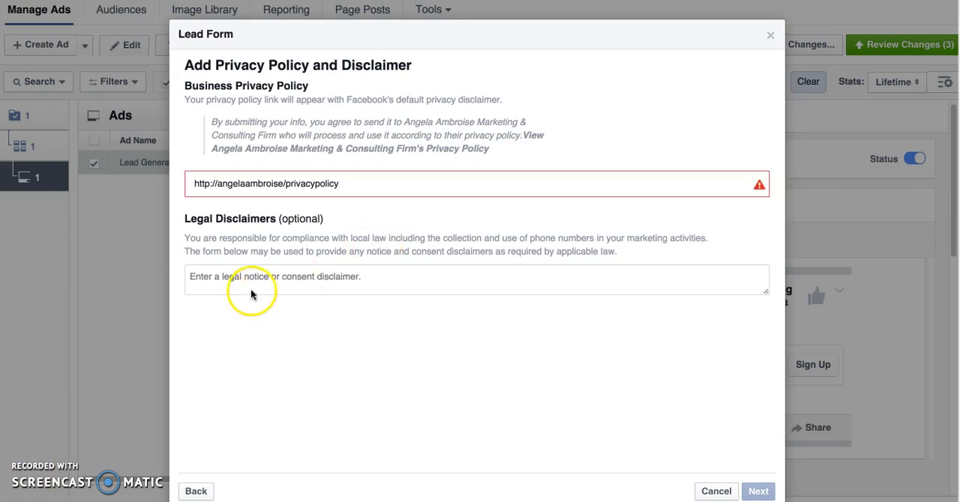
left_click(250, 290)
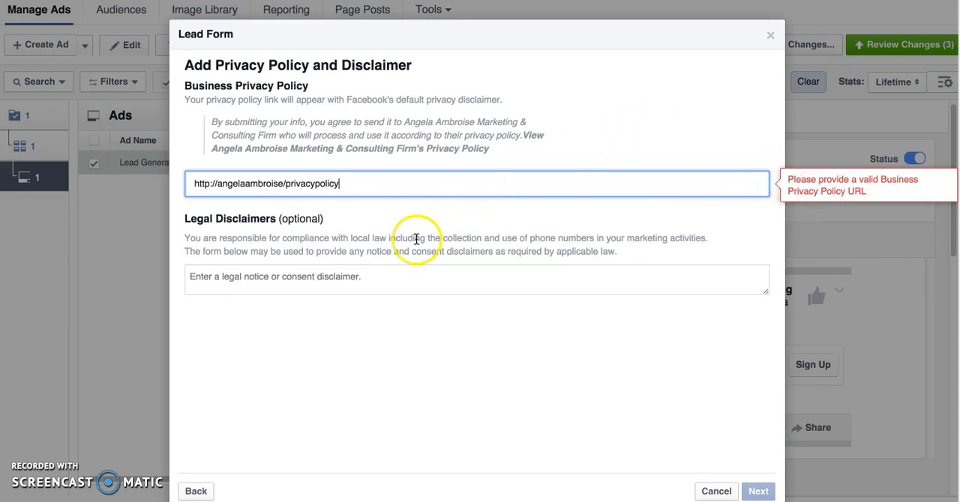
Correct the business privacy policy link by adding ".com" to its domain.
left_click(388, 278)
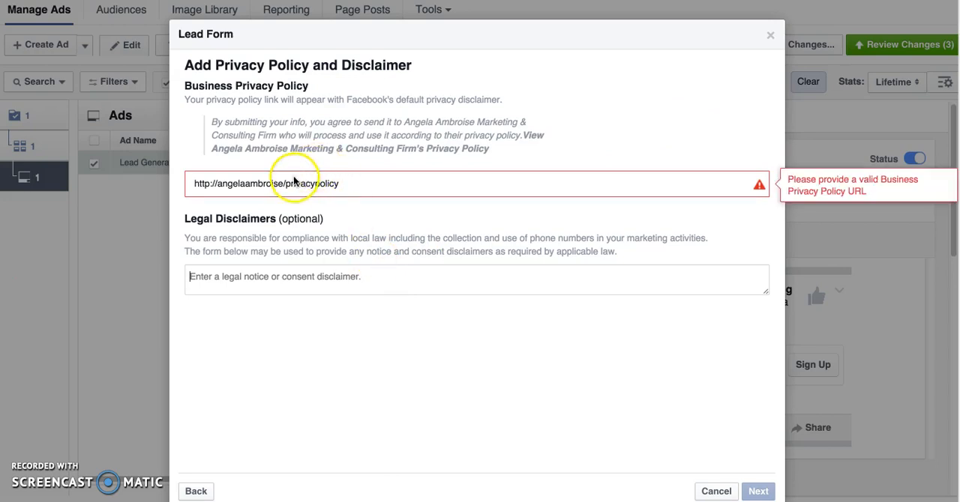
left_click(283, 183)
type(".com")
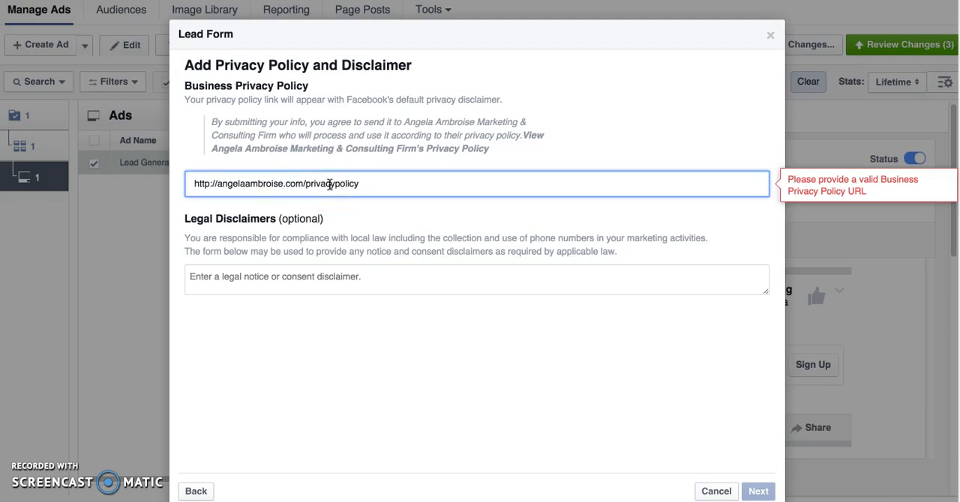
Enter the business's full name, ending in "Marketing & Consulting Firm", as the legal disclaimer and continue to the website link.
left_click(343, 277)
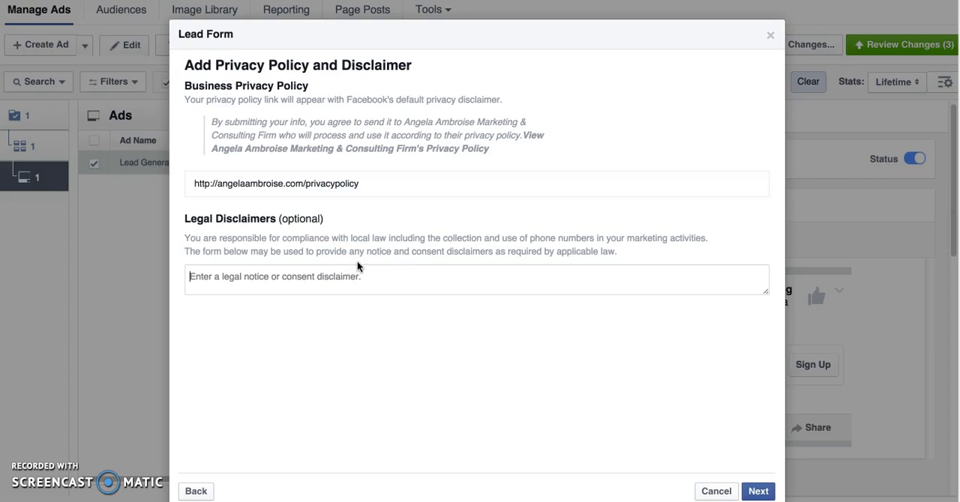
type("Angela ")
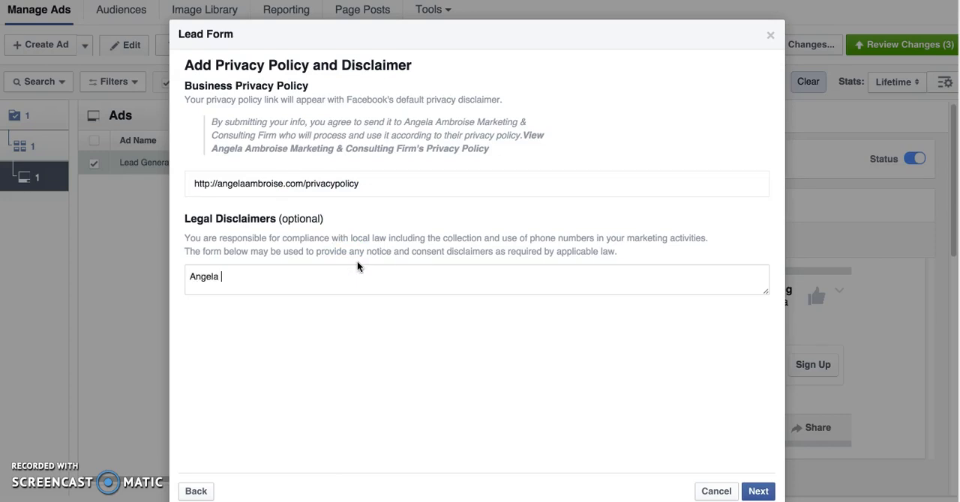
type("Ambroise Consultin")
key("BackSpace")
key("BackSpace")
key("BackSpace")
key("BackSpace")
key("BackSpace")
key("BackSpace")
key("BackSpace")
key("BackSpace")
key("BackSpace")
type("Markeint")
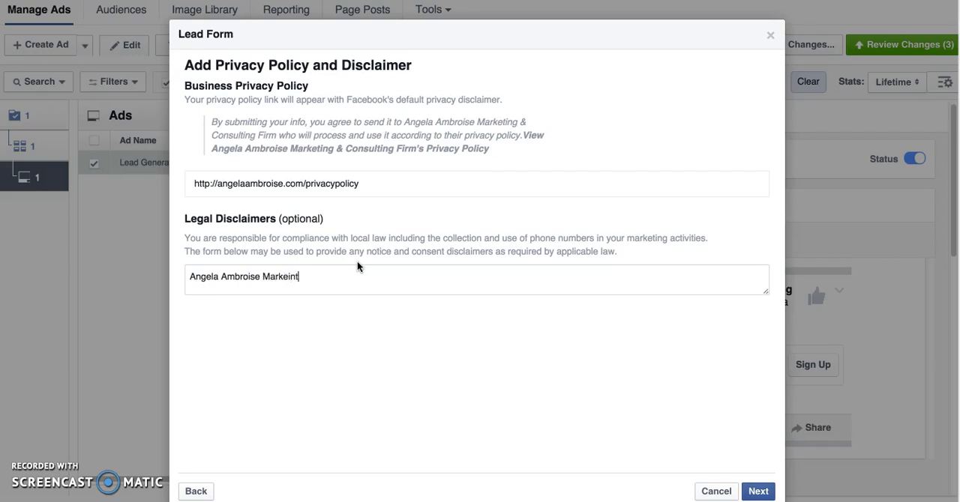
key("BackSpace")
key("BackSpace")
key("BackSpace")
type("ting & Consulting Firm")
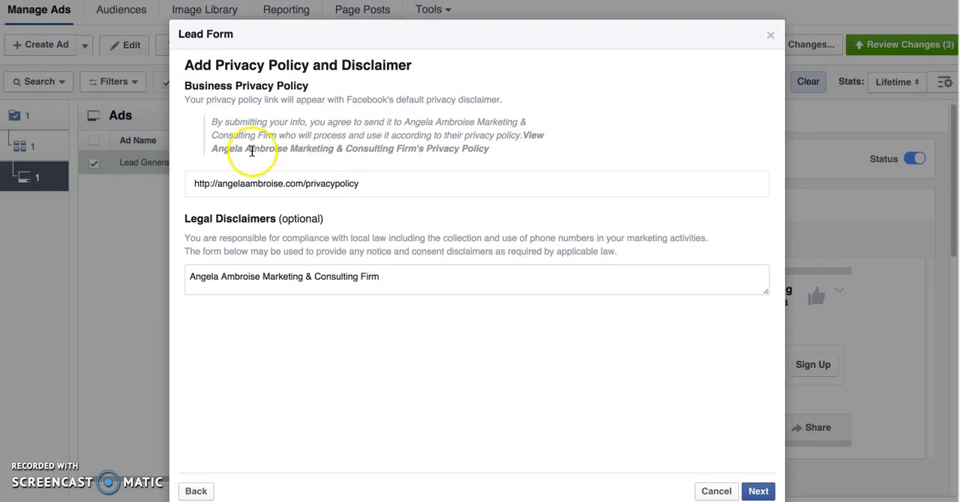
left_click(762, 491)
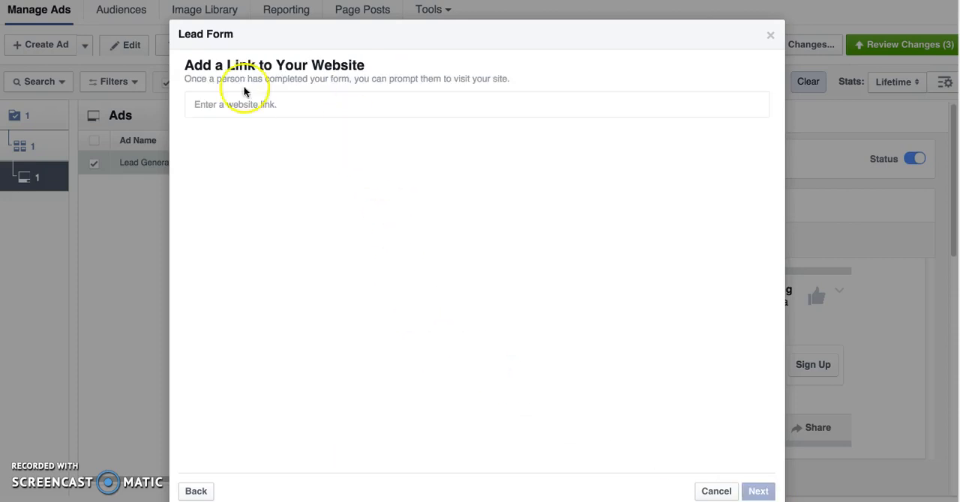
Set the form's website link to the "/download" page of the business's site and create the lead form.
left_click(371, 106)
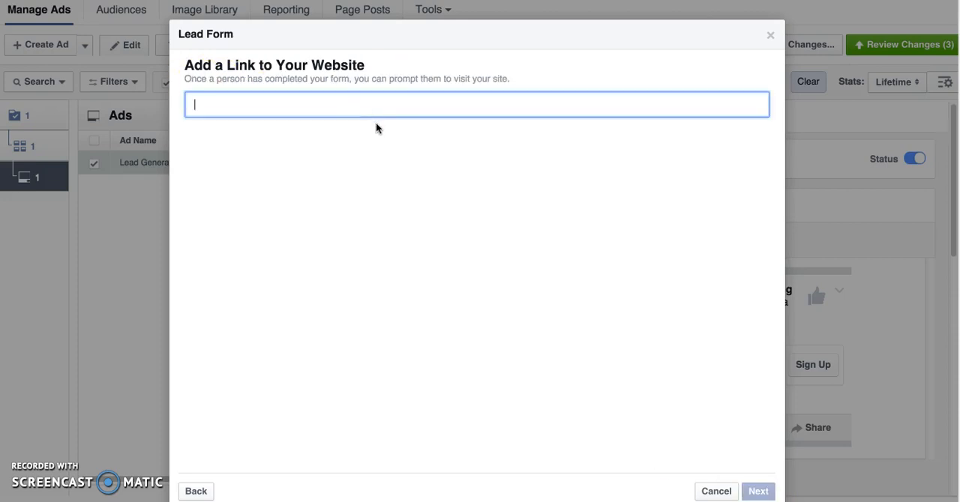
type("http://angelaambroise.com")
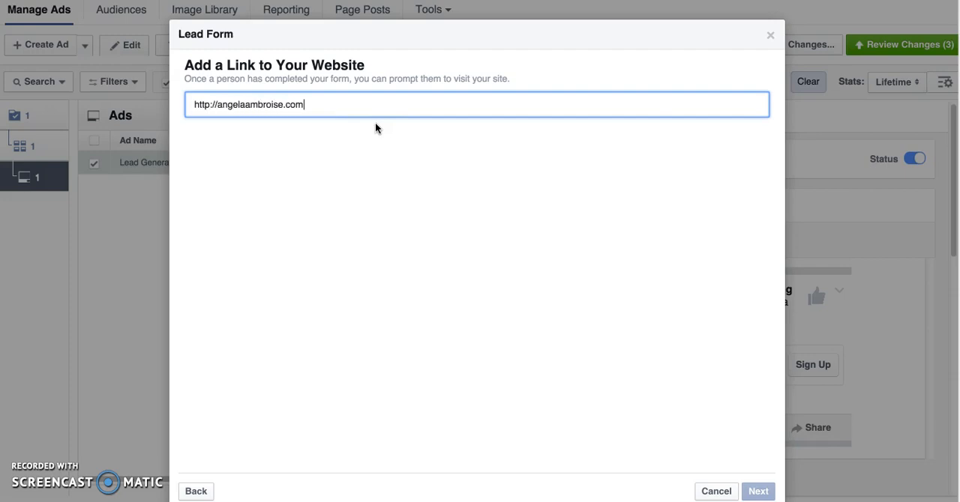
type("/download")
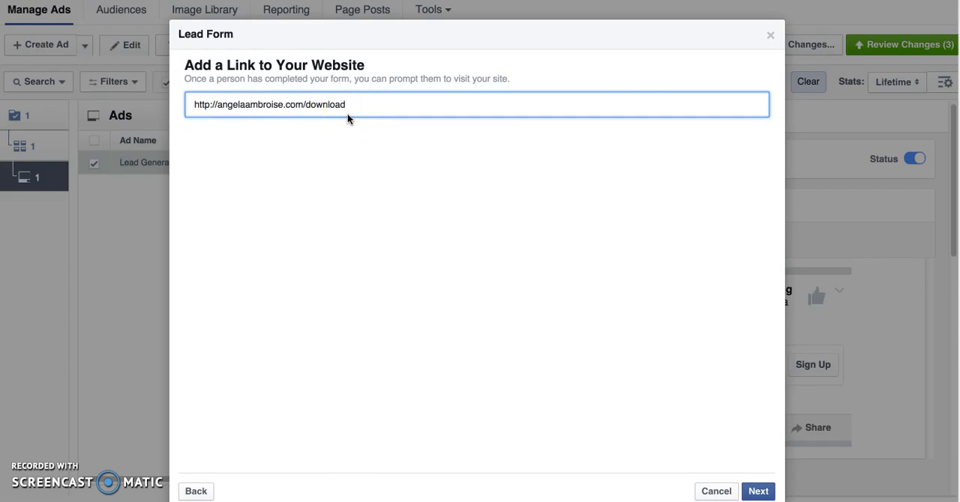
left_click(321, 108)
left_click(756, 492)
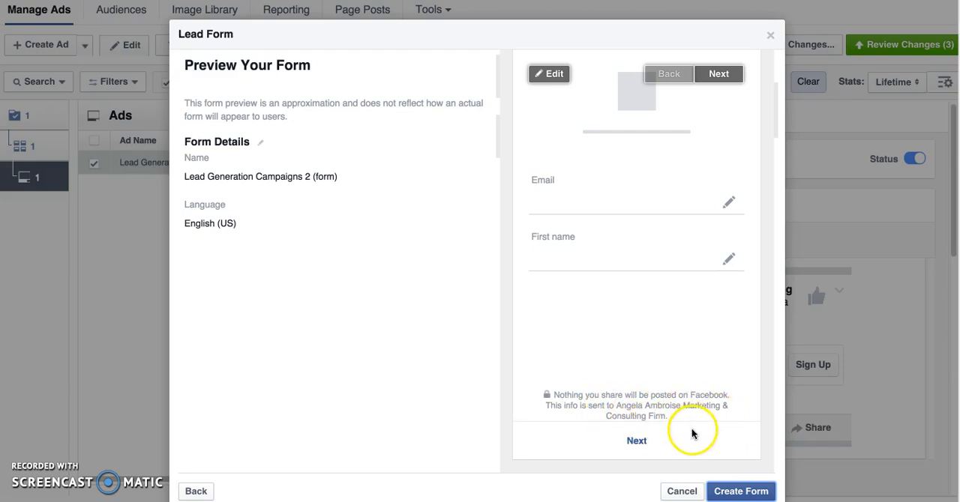
left_click(738, 491)
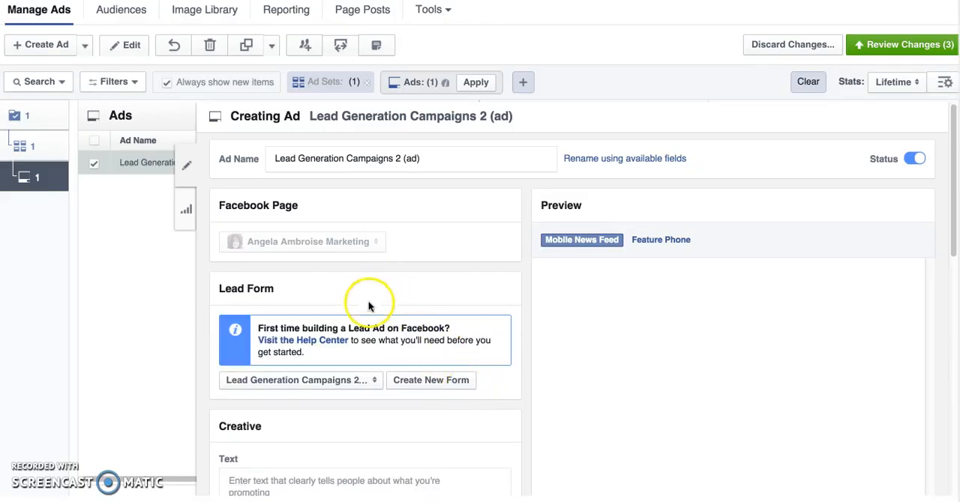
Choose the image library picture of a laptop with a coffee cup as the ad's image.
scroll(396, 340, "down", 2)
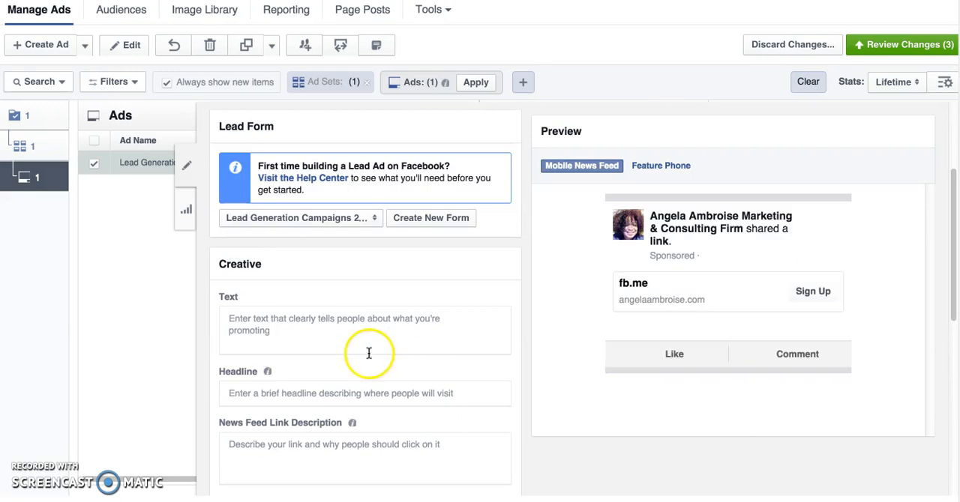
scroll(335, 387, "down", 1)
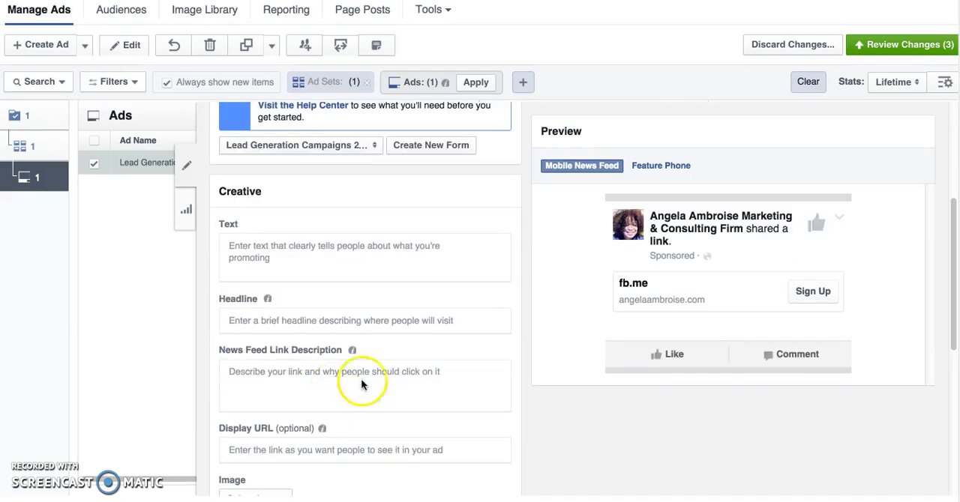
scroll(360, 379, "down", 5)
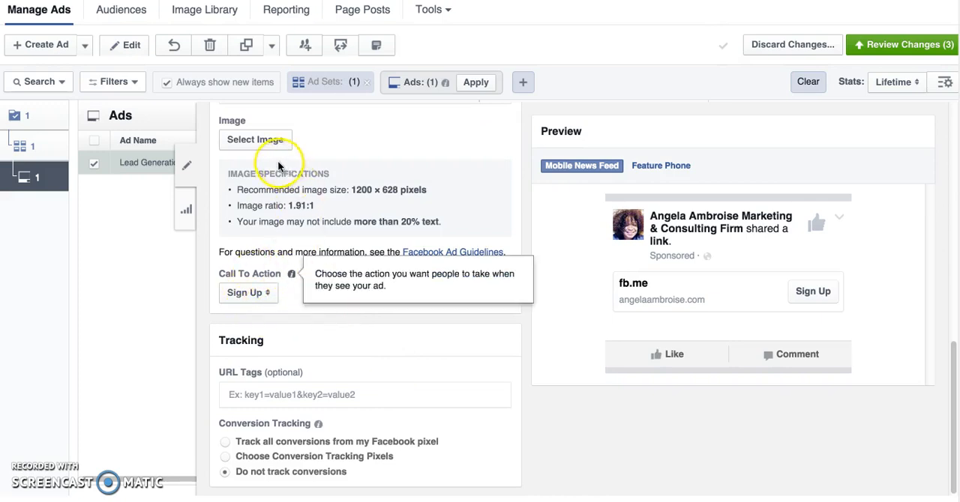
left_click(258, 140)
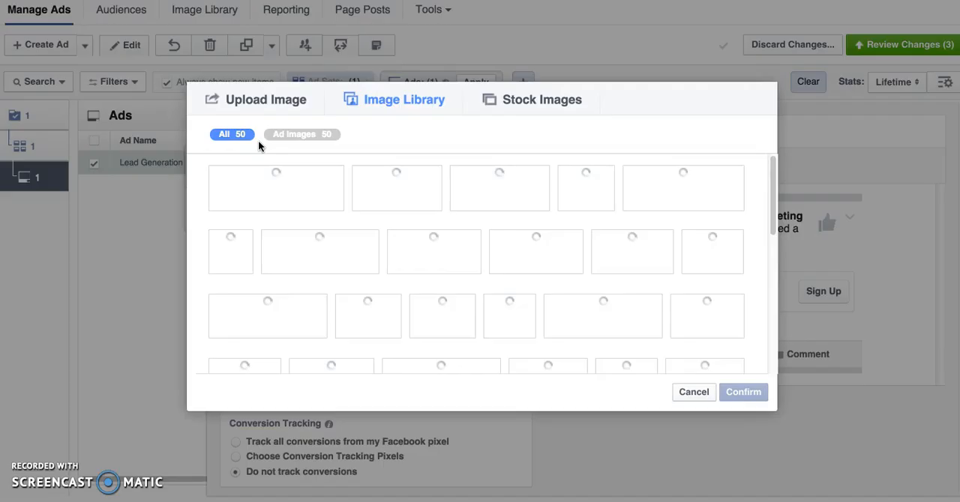
scroll(452, 240, "down", 1)
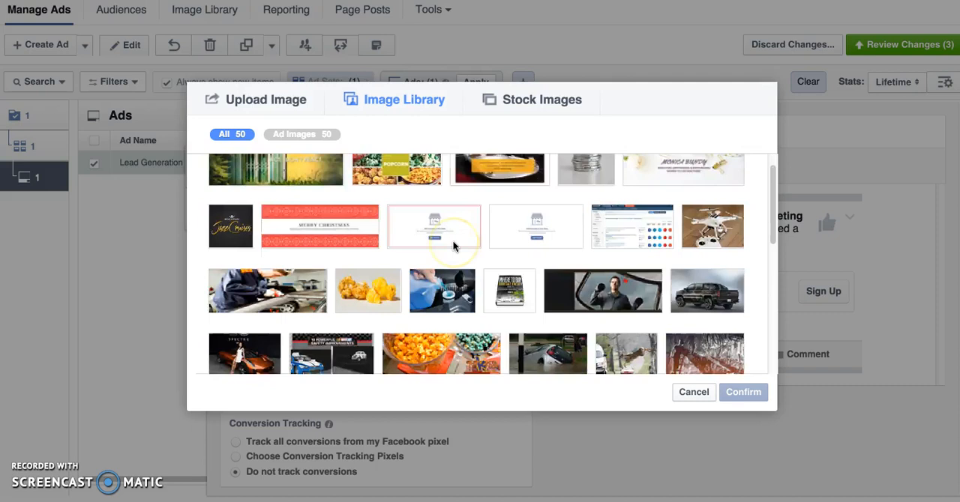
scroll(452, 240, "down", 5)
left_click(504, 260)
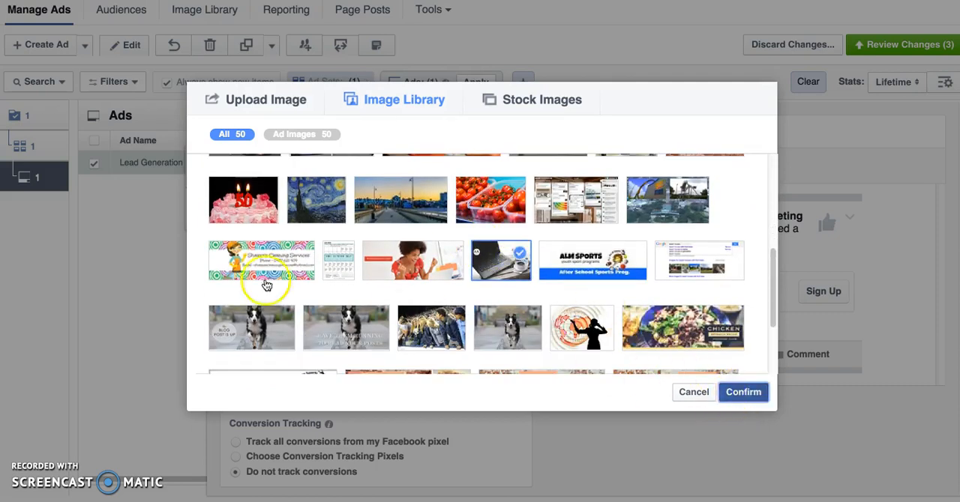
Fill the ad's text with "Lead Generation Campaigns 2" repeated four times as placeholder copy.
scroll(300, 250, "up", 3)
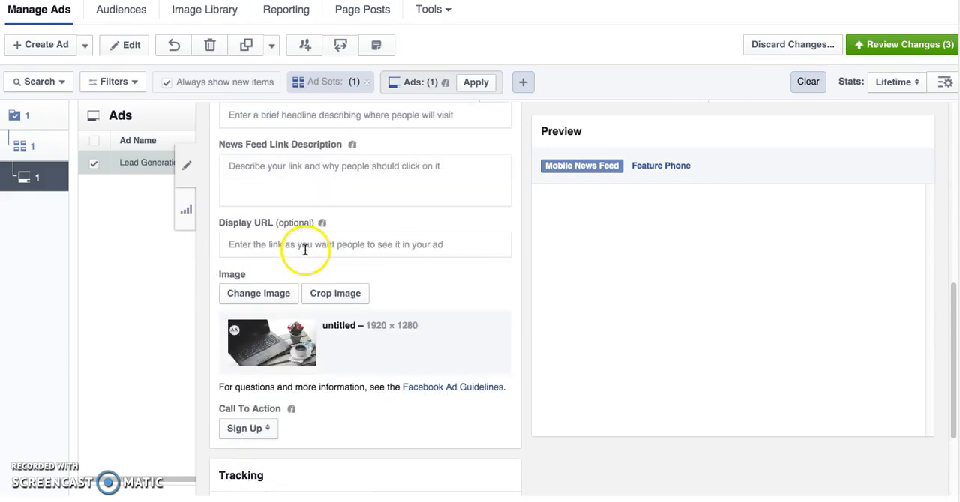
scroll(305, 250, "up", 3)
left_click(250, 164)
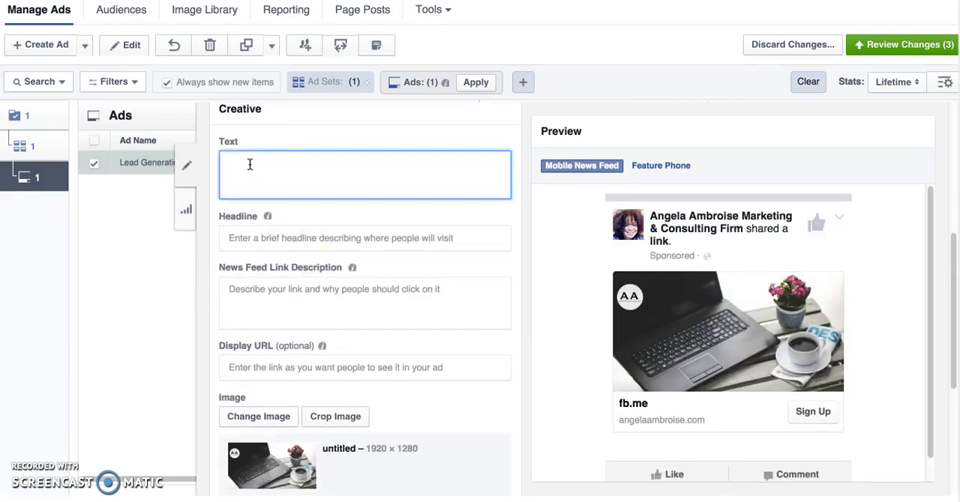
type("Lead Generation Campaigns 2")
key("ctrl+v")
key("ctrl+v")
key("ctrl+v")
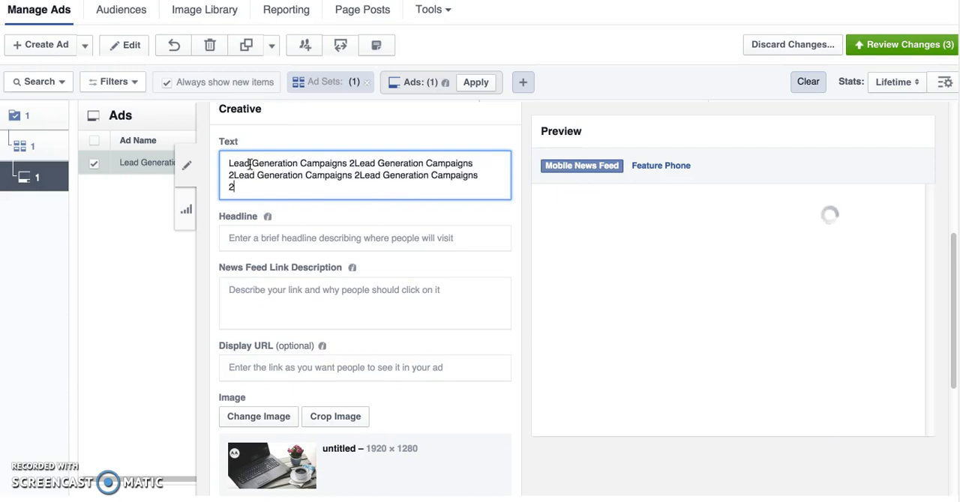
Give the ad the headline "THIS IS M HEADLINE".
left_click(272, 239)
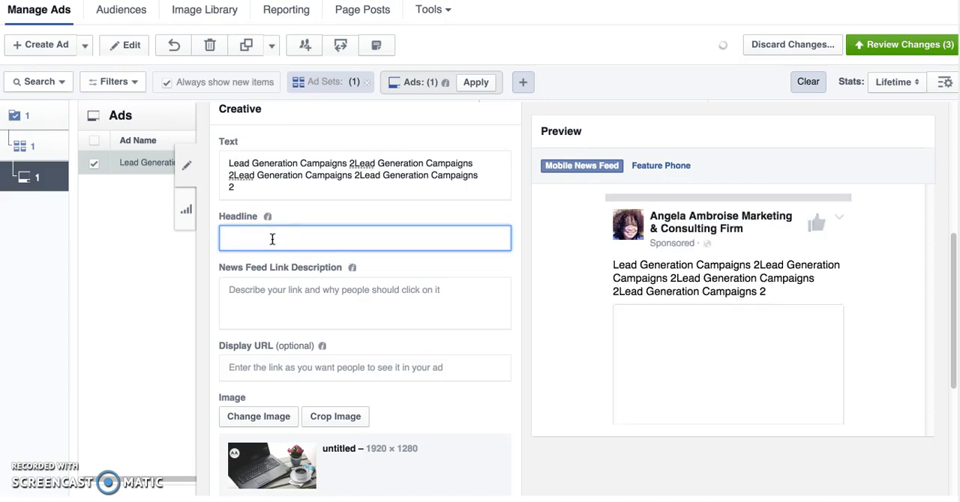
type("THIS IS M")
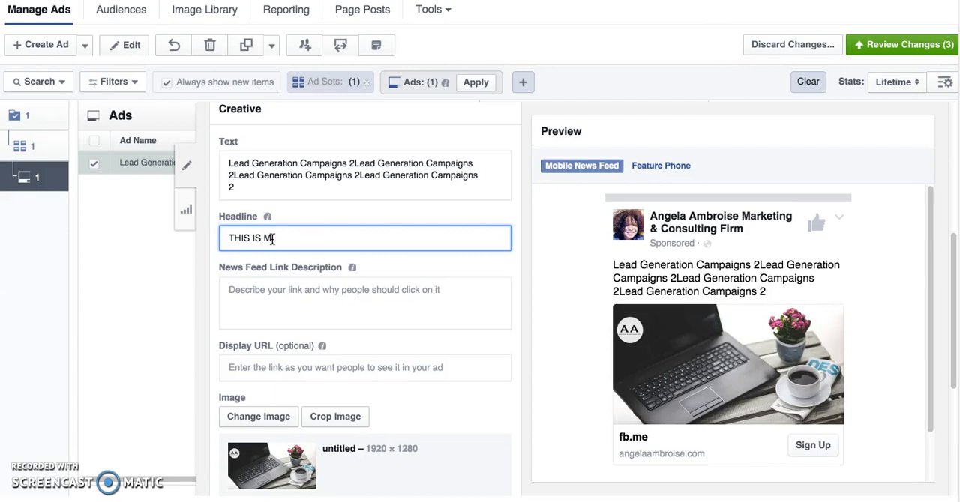
type(" HEADLINE")
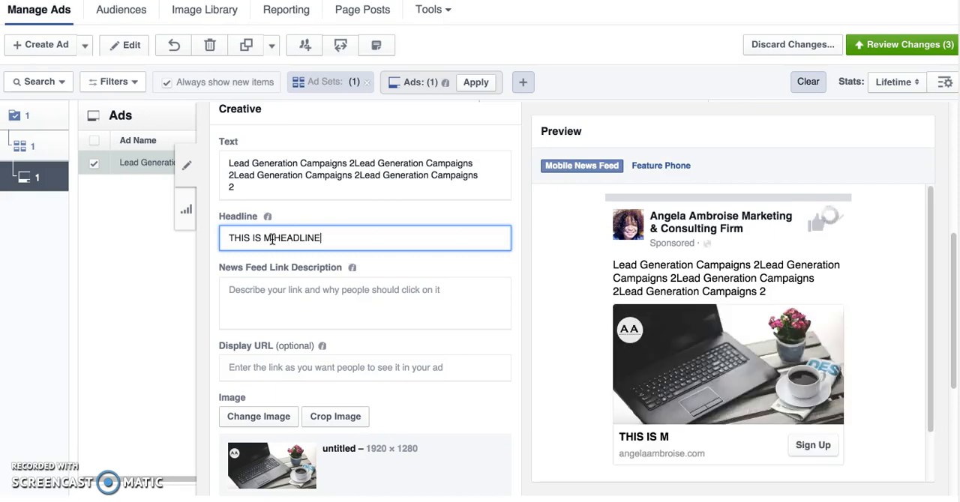
Fill the News Feed link description with "Lead Generation Campaigns 2" repeated three times.
left_click(272, 298)
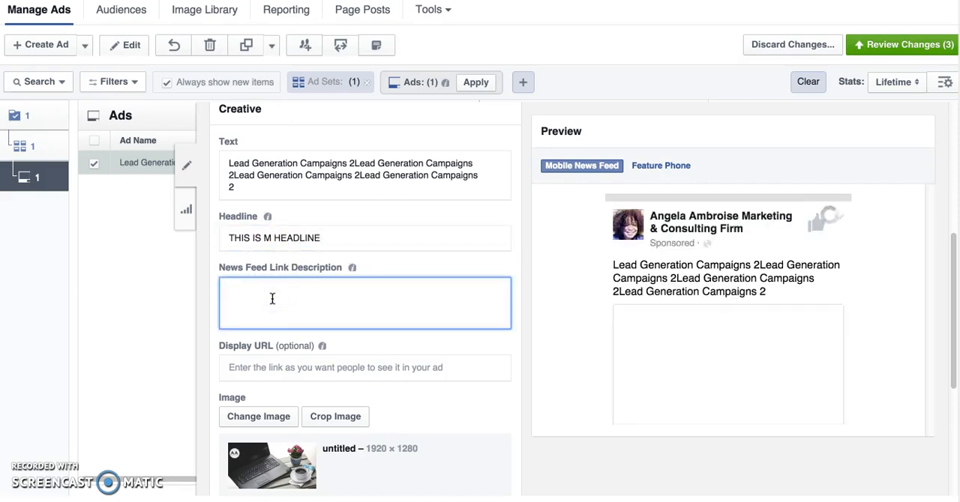
key("ctrl+v")
key("ctrl+v")
key("ctrl+v")
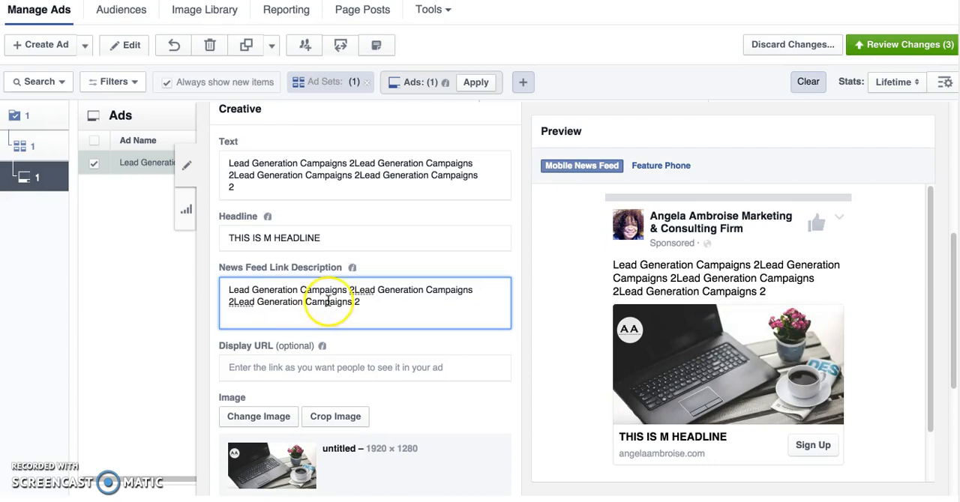
Set the ad's display URL to the business's domain and its call to action to Download.
left_click(280, 368)
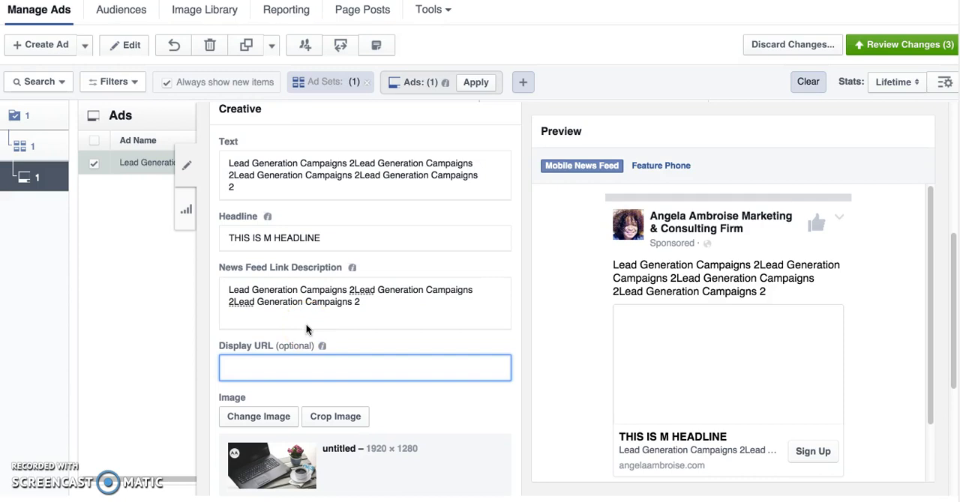
type("HTTP://ANG")
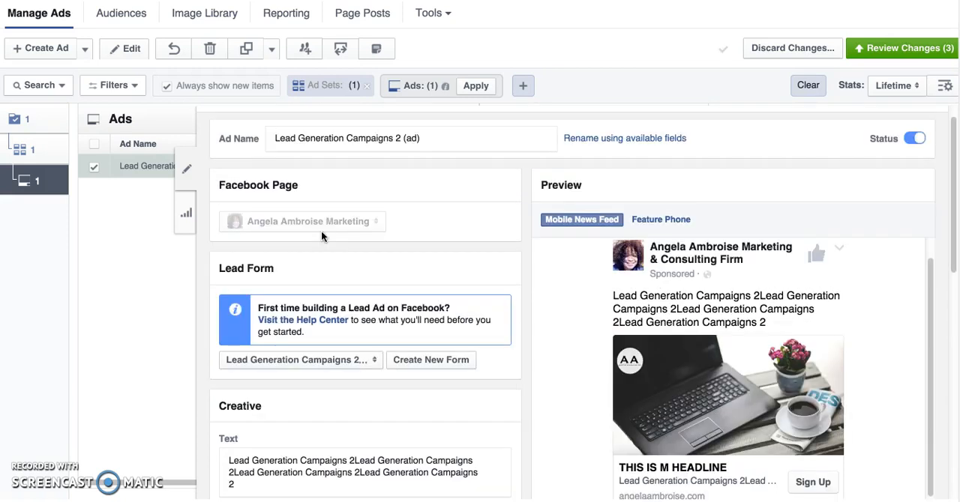
scroll(320, 230, "down", 2)
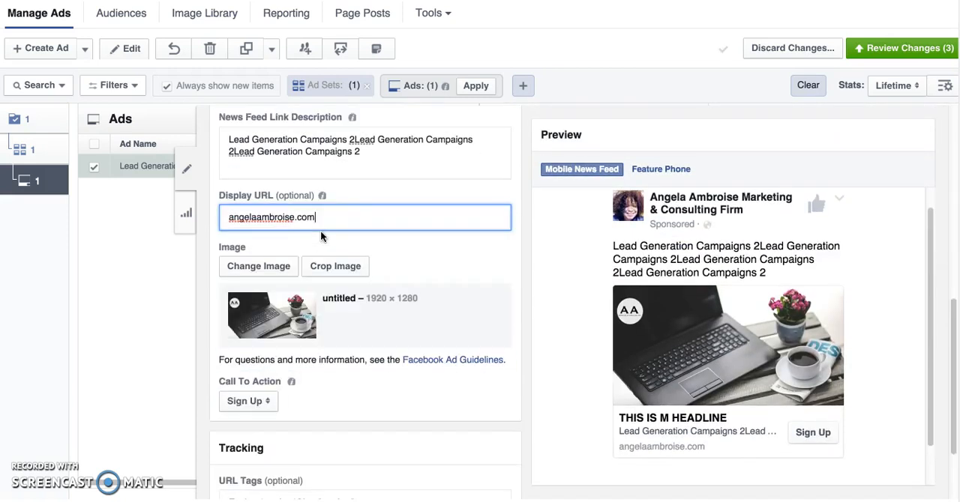
left_click(271, 402)
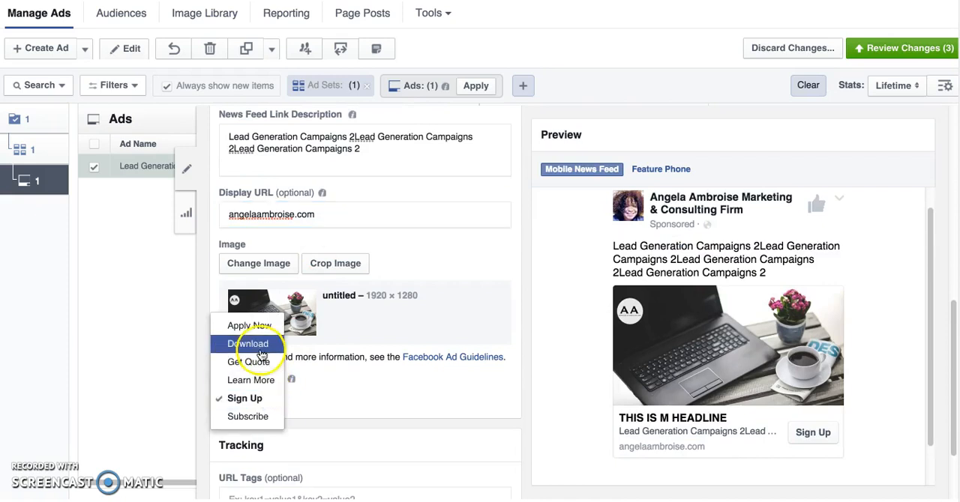
left_click(263, 346)
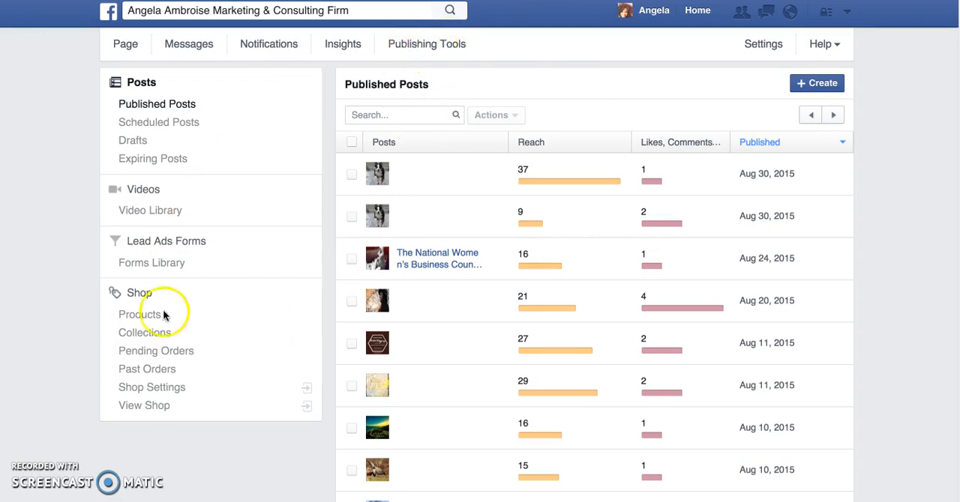
Open the lead forms library in the page's publishing tools and examine the lead download date ranges for "Lead Generation Campaigns 2 (form)".
left_click(152, 245)
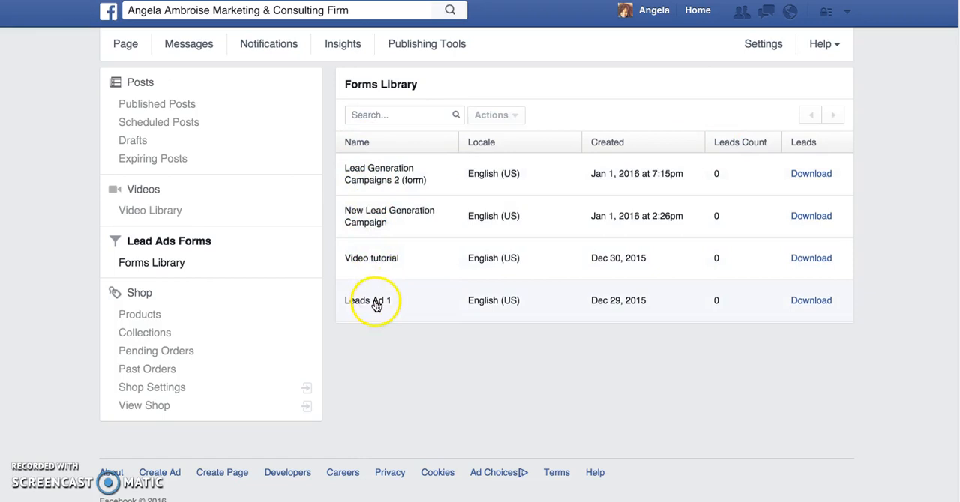
left_click(814, 174)
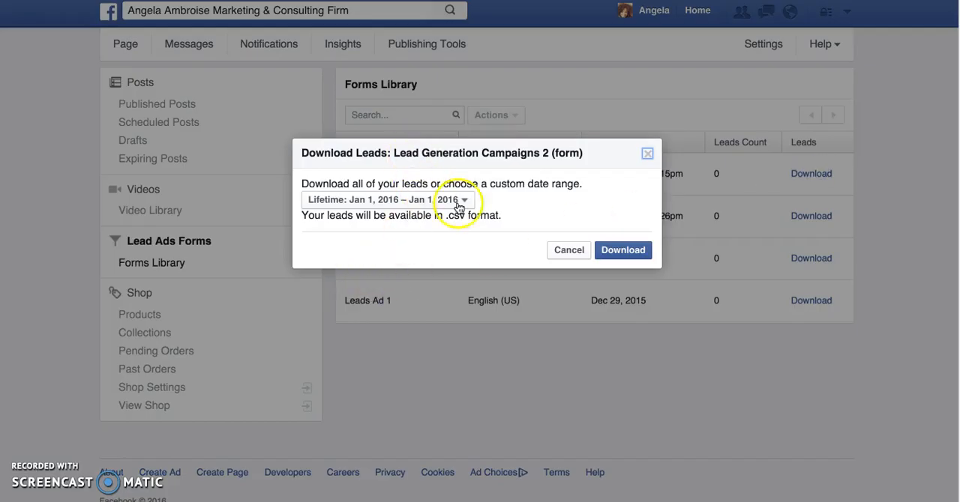
left_click(464, 201)
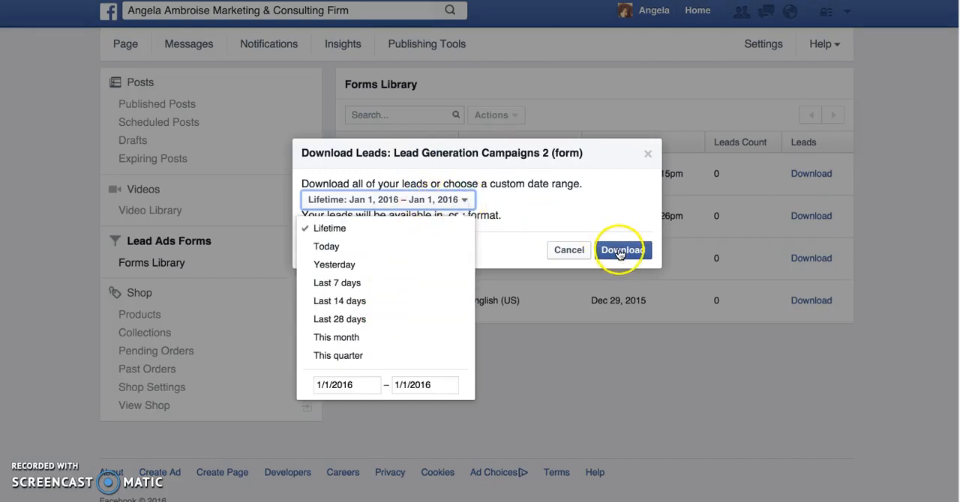
left_click(465, 200)
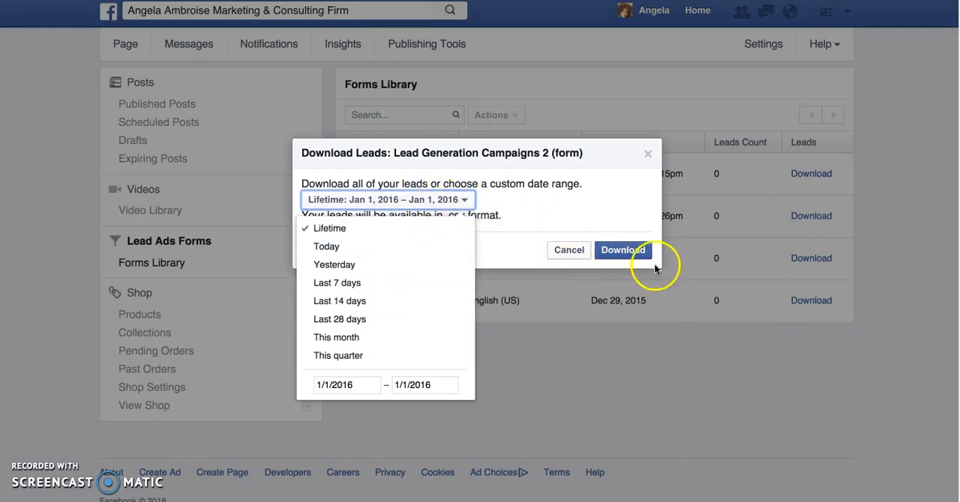
left_click(559, 293)
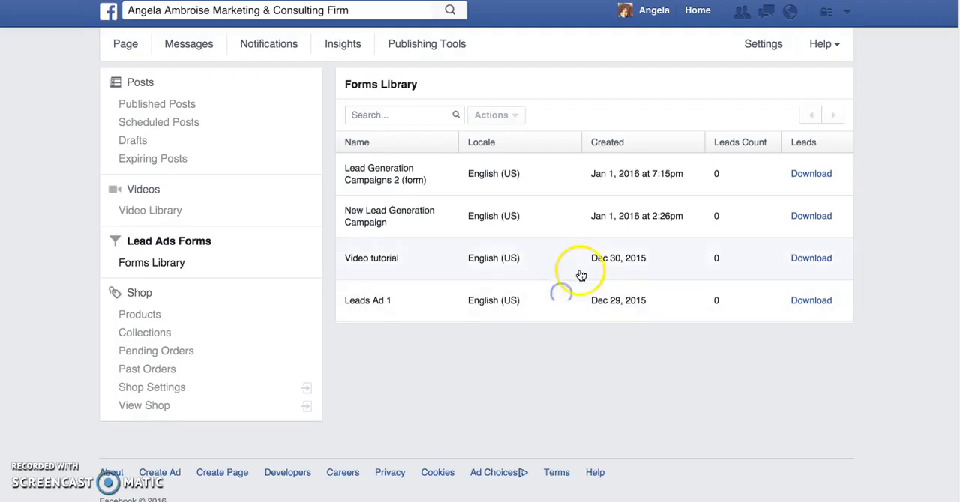
left_click(806, 174)
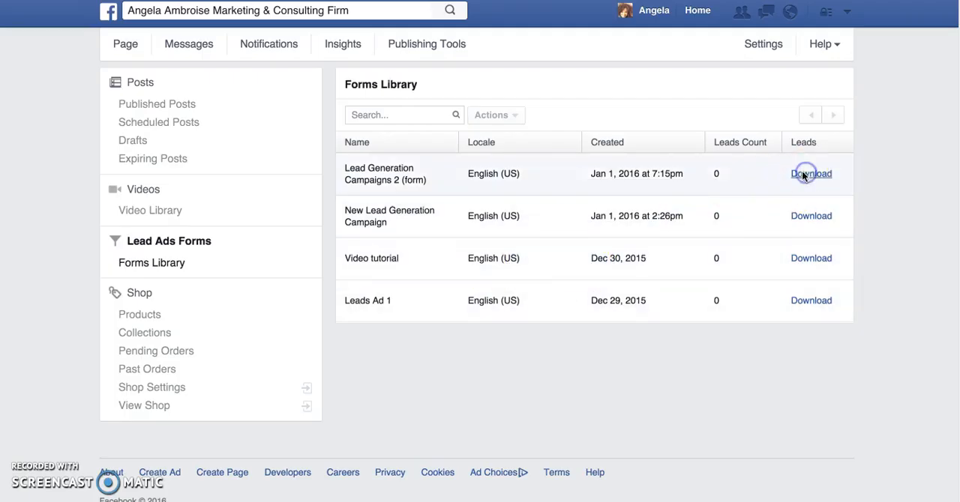